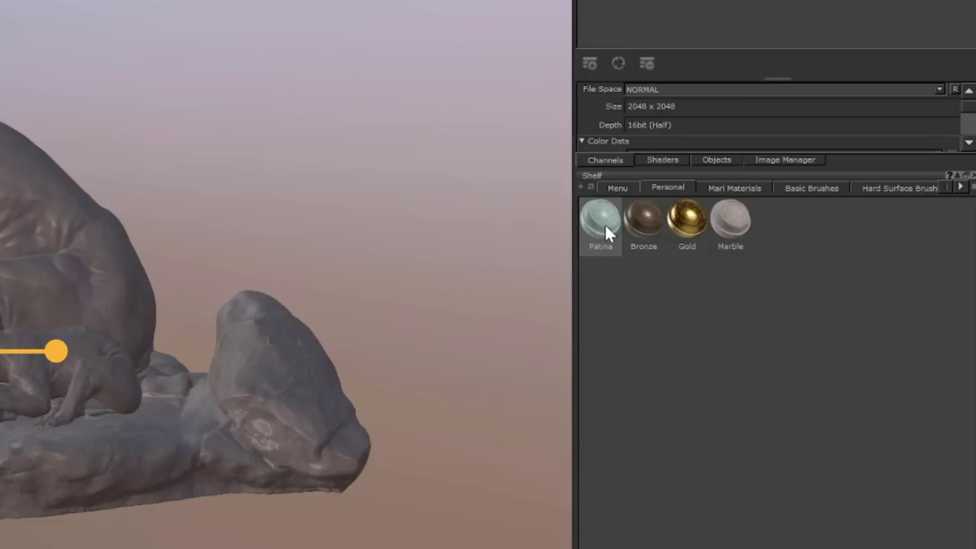
# Step: Drop the Patina material onto the lion statue and show its Base Color layer stack
pyautogui.moveTo(778, 276); pyautogui.dragTo(411, 271)
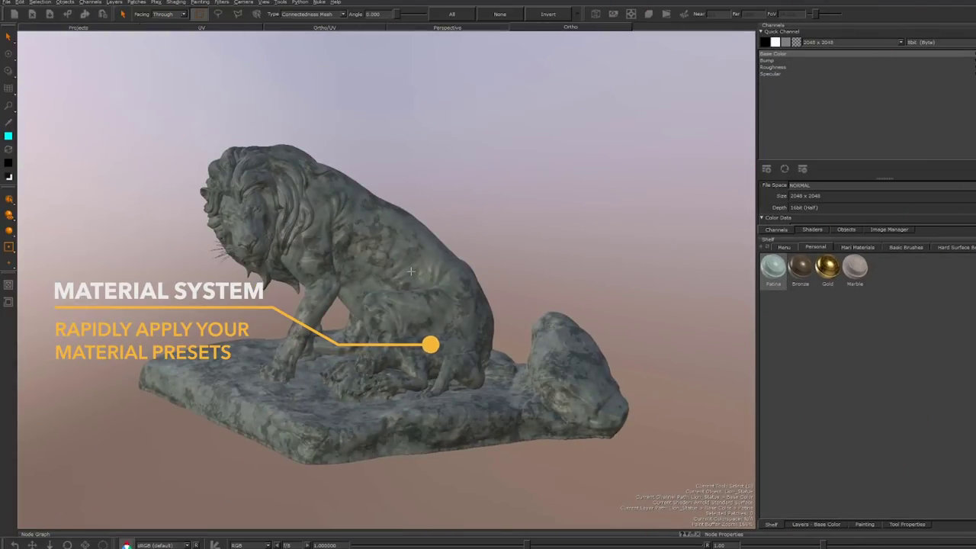
pyautogui.click(832, 525)
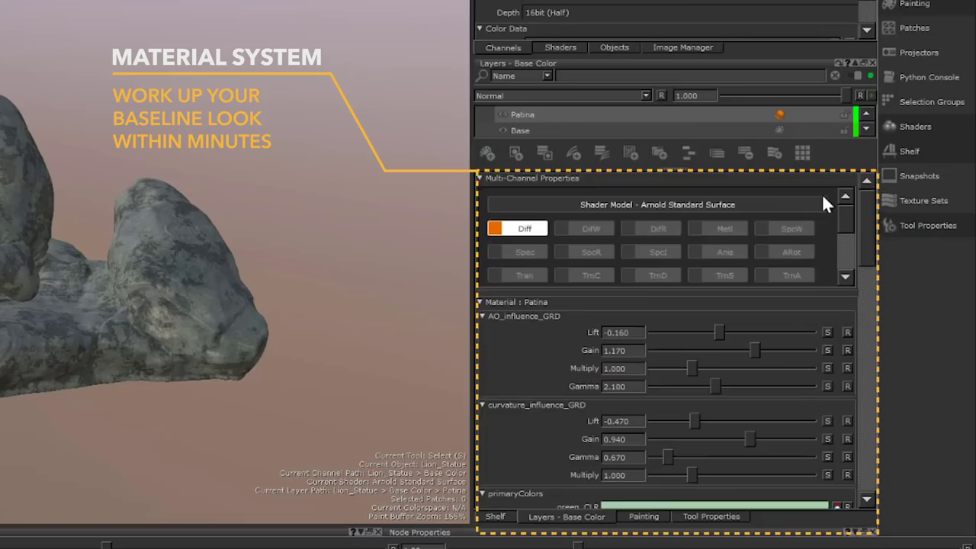
pyautogui.moveTo(868, 206); pyautogui.dragTo(879, 292)
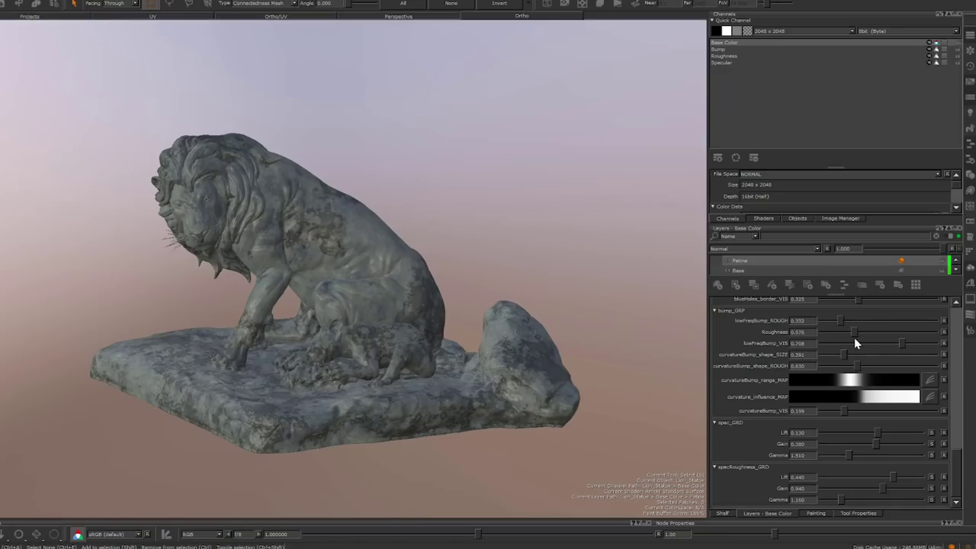
# Step: Shift the hue of the Patina layer's softBlue_CLR colour to a cooler tint
pyautogui.scroll(5, 855, 340)
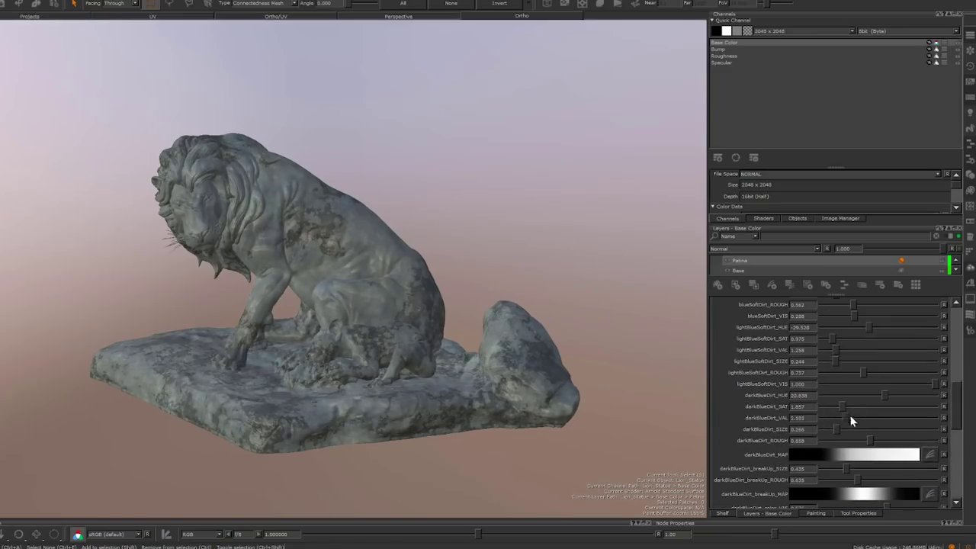
pyautogui.scroll(-5, 958, 409)
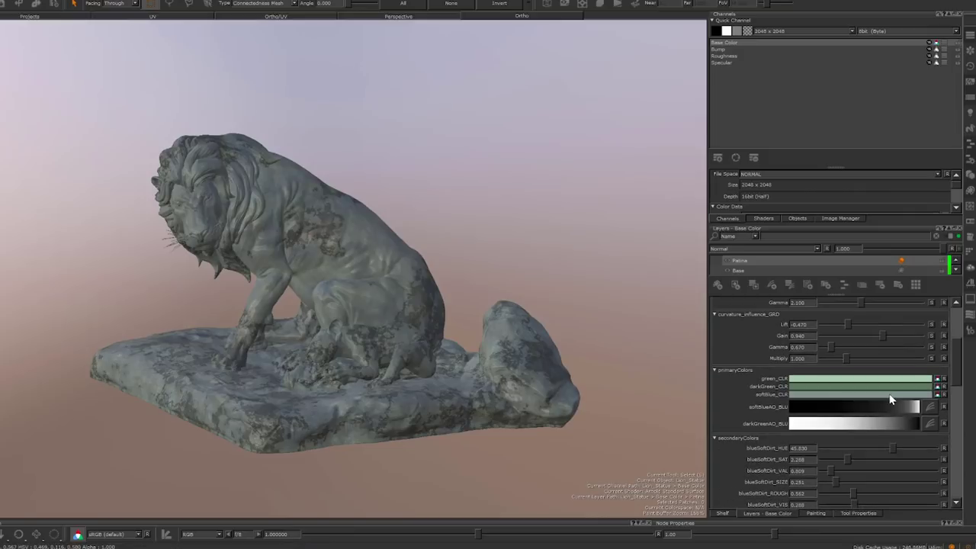
pyautogui.click(860, 342)
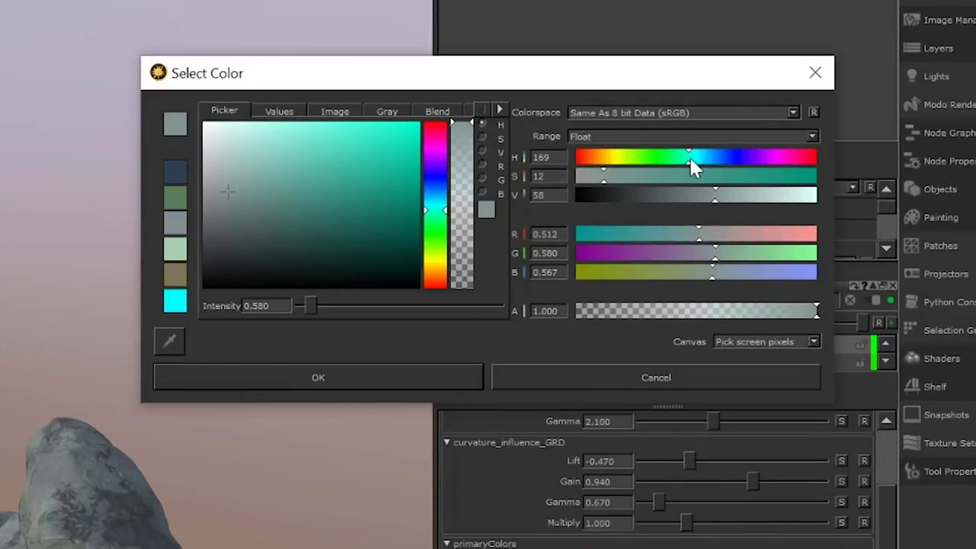
pyautogui.moveTo(690, 160); pyautogui.dragTo(724, 161)
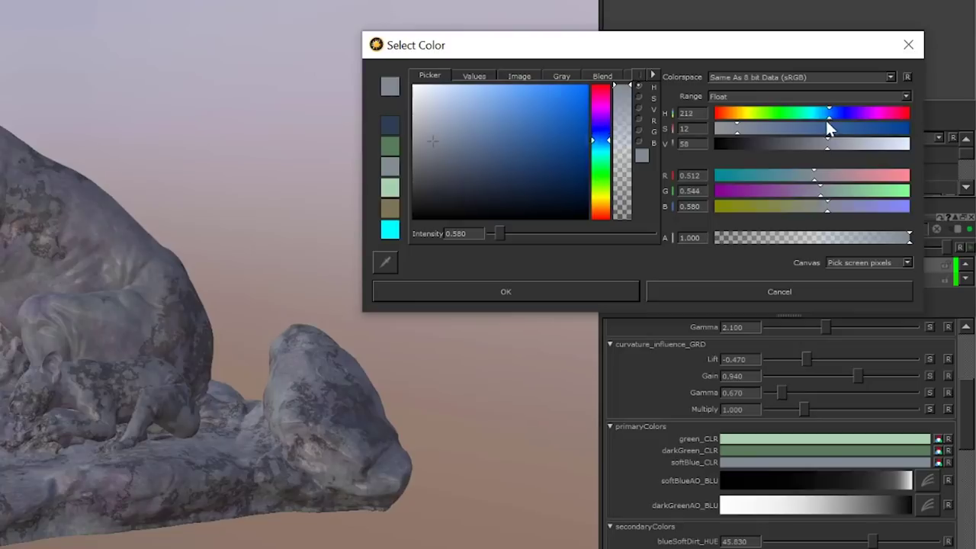
pyautogui.moveTo(825, 118); pyautogui.dragTo(783, 120)
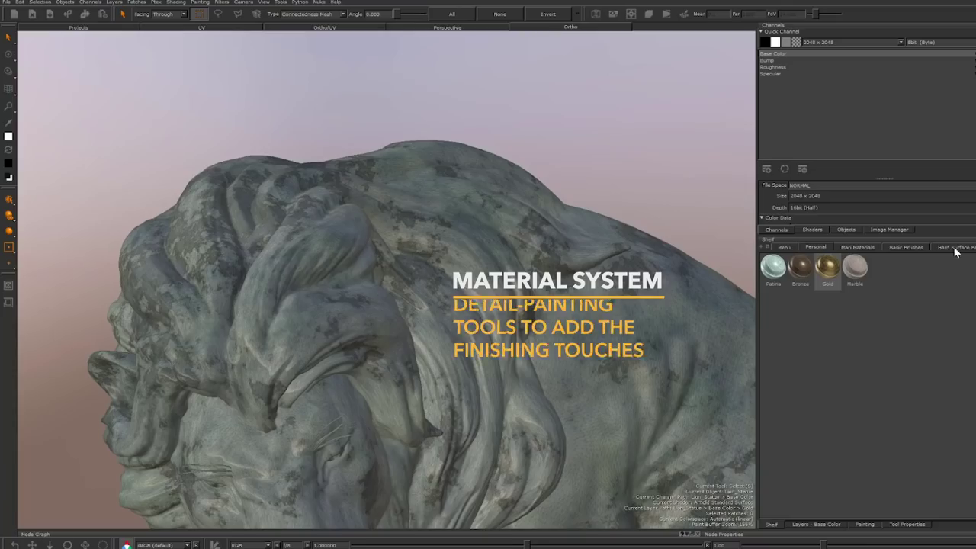
pyautogui.click(957, 248)
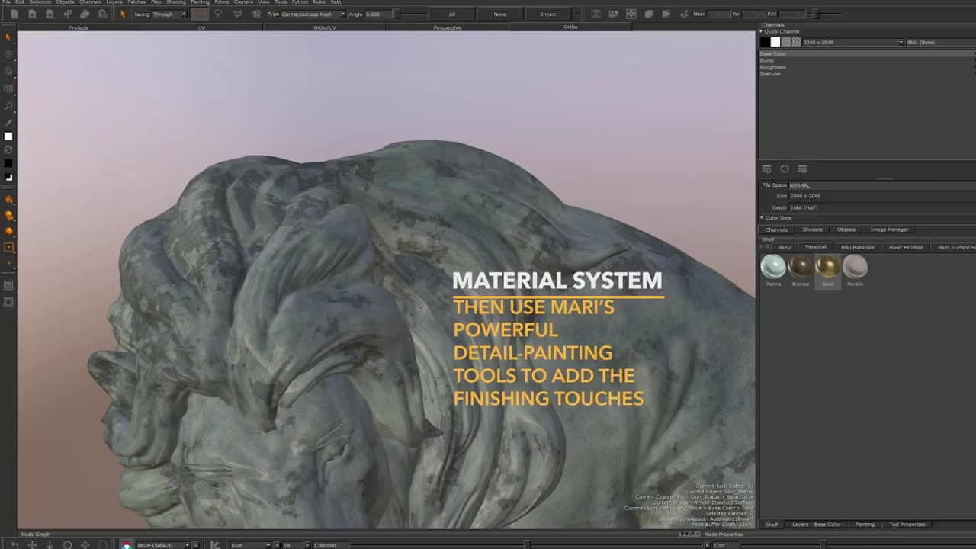
# Step: Stamp a textured detail onto the lion's brow with a shelf brush, then view the whole statue
pyautogui.click(874, 247)
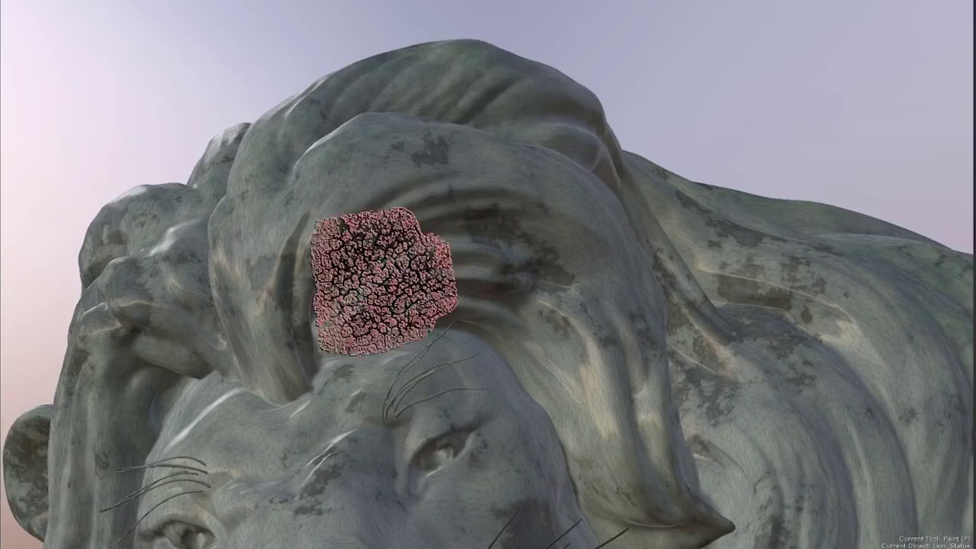
pyautogui.moveTo(368, 267)
pyautogui.mouseDown()
pyautogui.moveTo(510, 331)
pyautogui.moveTo(570, 402)
pyautogui.mouseUp()
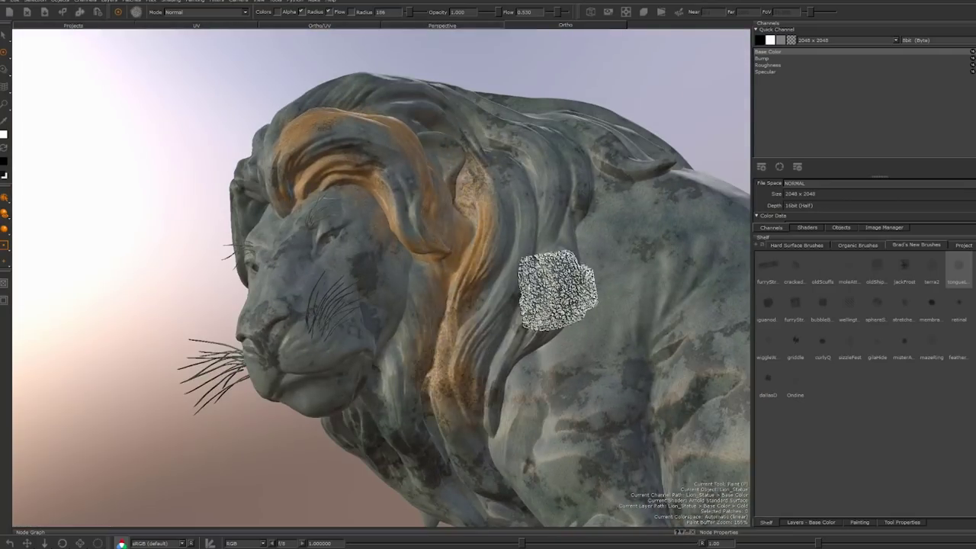
pyautogui.scroll(-5, 557, 289)
pyautogui.moveTo(534, 251)
pyautogui.keyDown('alt'); pyautogui.mouseDown()
pyautogui.moveTo(449, 217)
pyautogui.moveTo(515, 191)
pyautogui.mouseUp(); pyautogui.keyUp('alt')
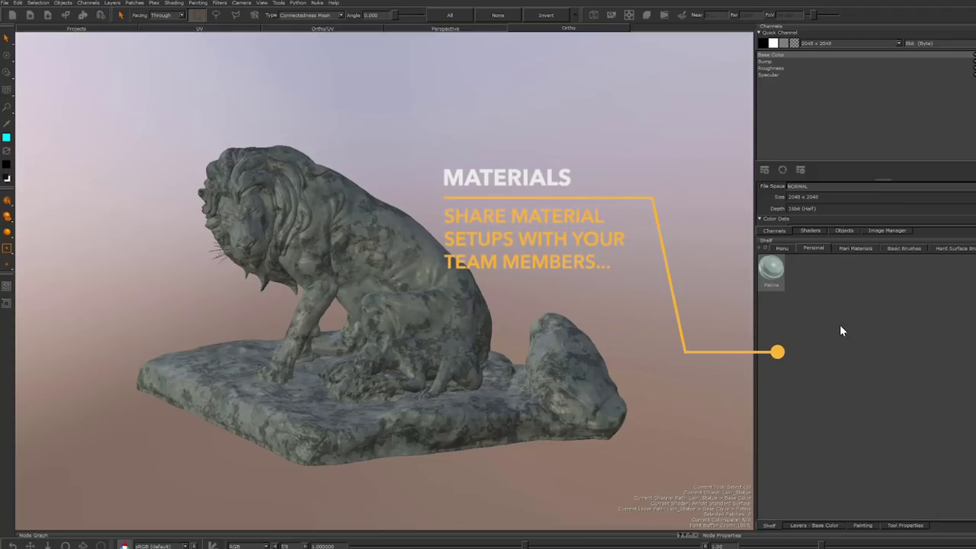
# Step: Load Bronze.mma through Marble.mma onto the Personal shelf and apply Marble to the lion
pyautogui.rightClick(840, 324)
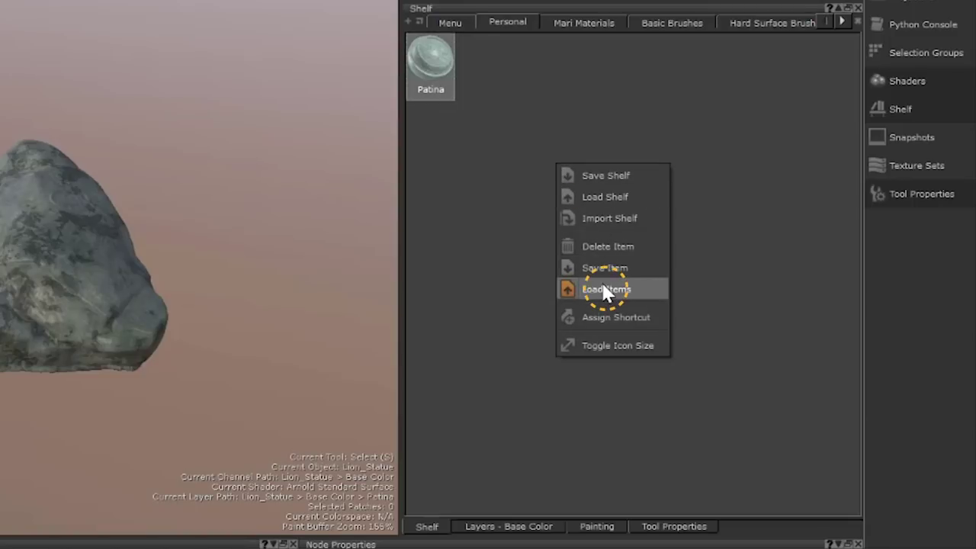
pyautogui.click(604, 290)
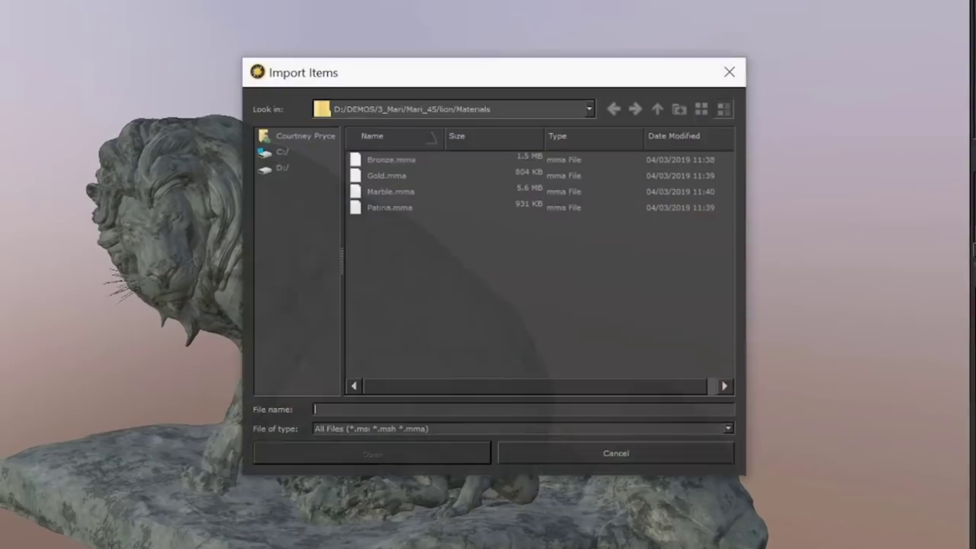
pyautogui.click(424, 196)
pyautogui.keyDown('shift'); pyautogui.click(394, 162); pyautogui.keyUp('shift')
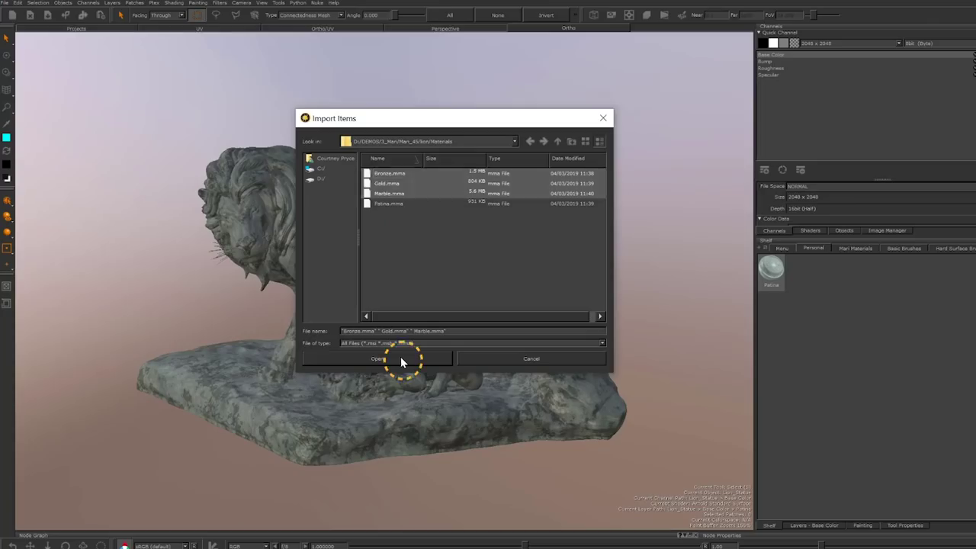
pyautogui.click(400, 356)
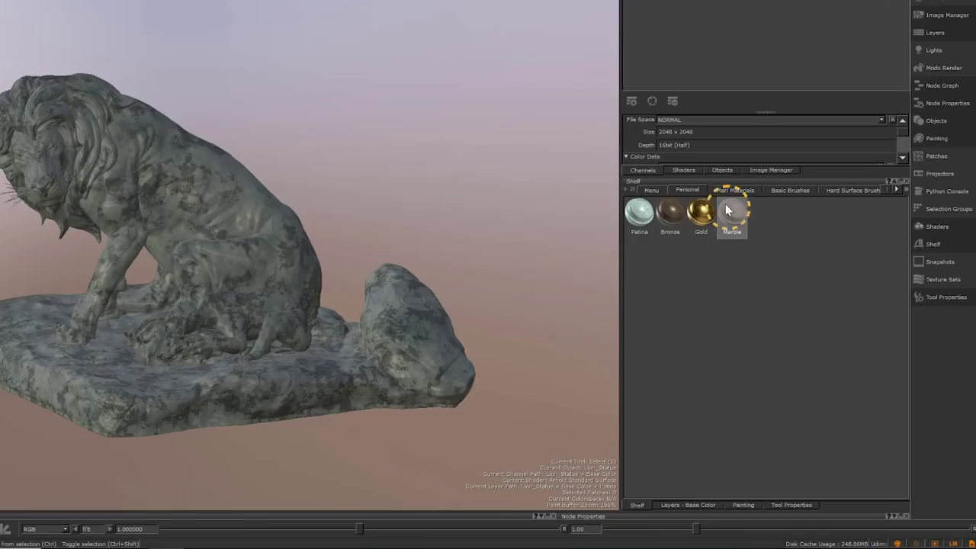
pyautogui.moveTo(633, 99); pyautogui.dragTo(558, 270)
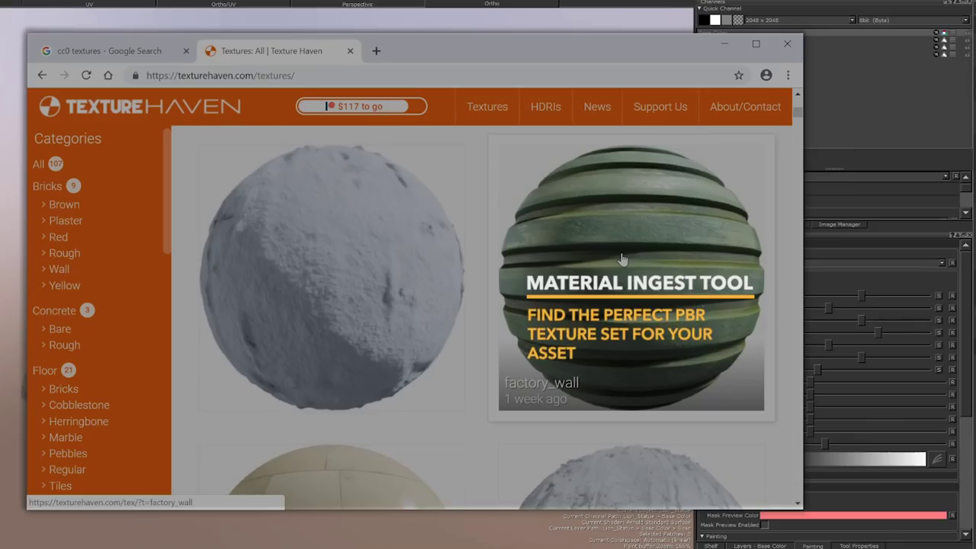
# Step: Scroll through the Texture Haven textures page and preview the sandstone bump map
pyautogui.scroll(-4, 621, 260)
pyautogui.scroll(-3, 614, 250)
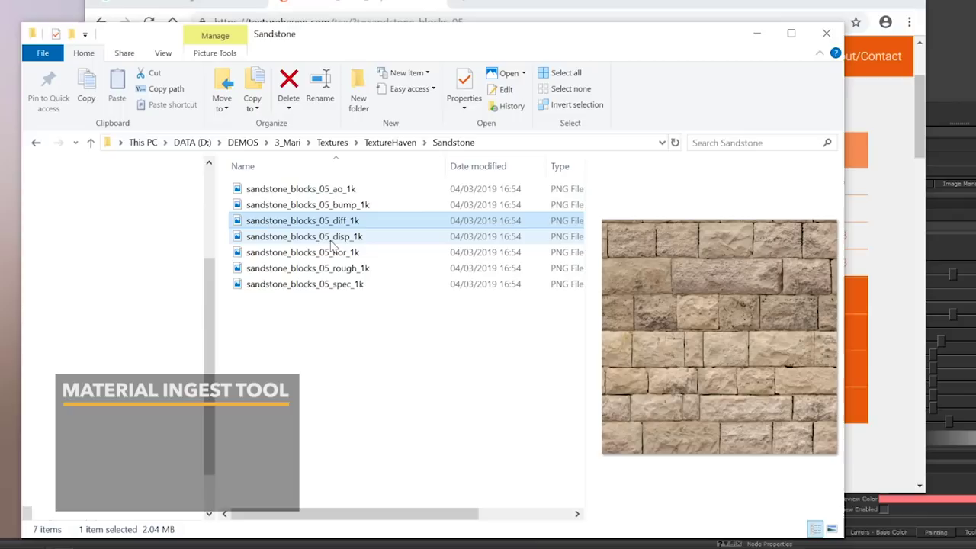
pyautogui.press('Up')
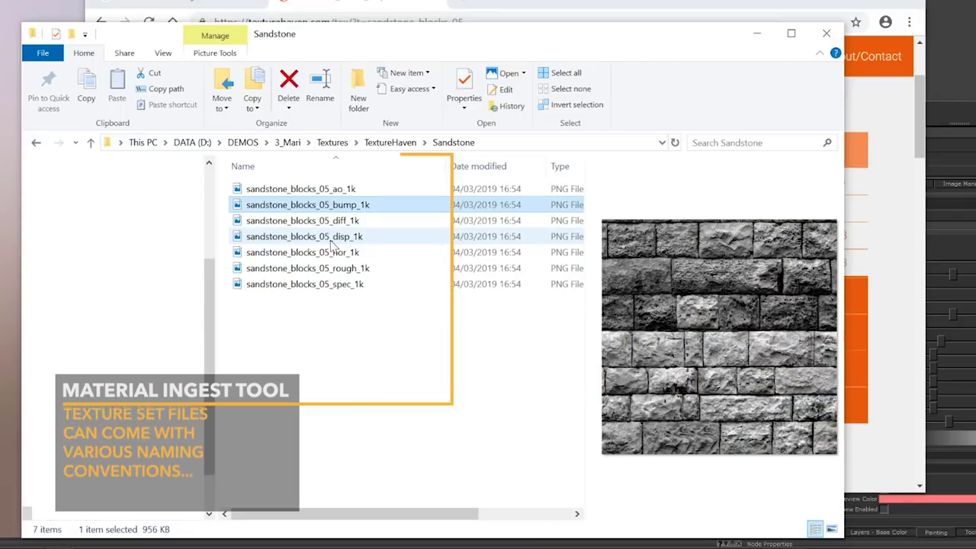
# Step: Compare the sandstone diffuse and bump map previews, then clear the file selection
pyautogui.press('Down')
pyautogui.press('Up')
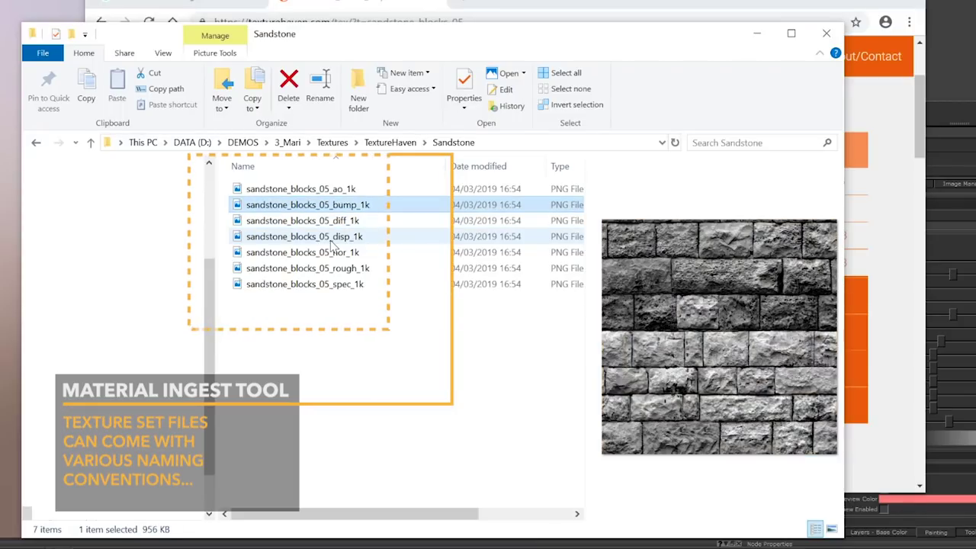
pyautogui.press('Down')
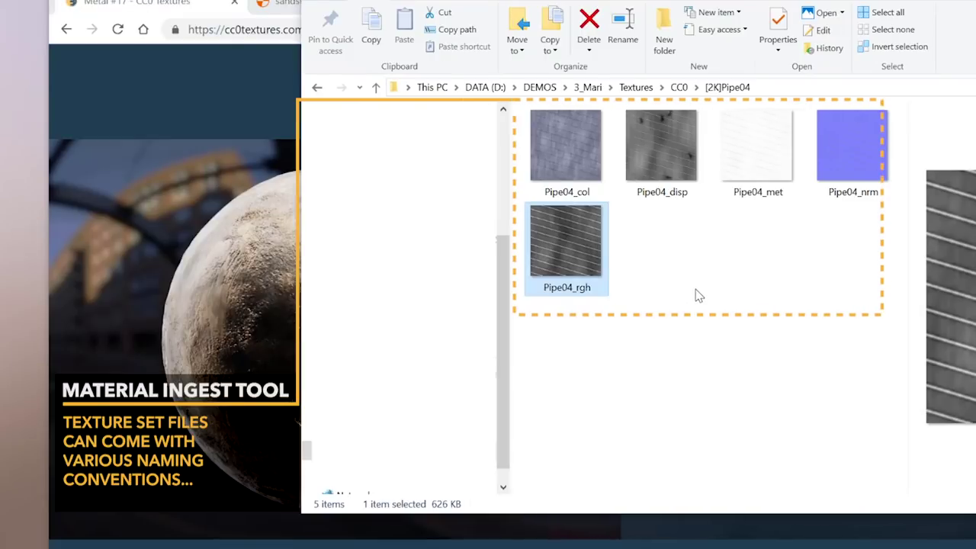
pyautogui.click(696, 296)
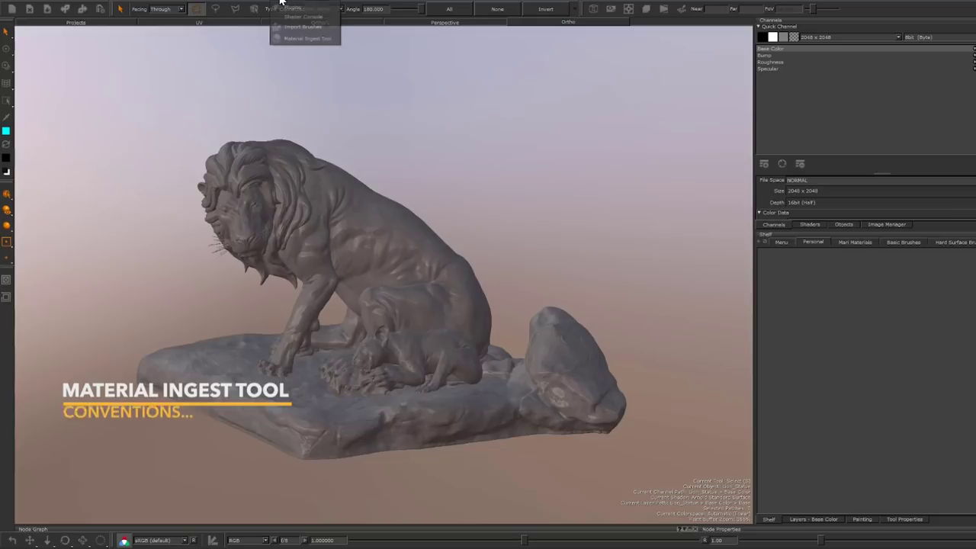
# Step: Create materials with the Material Ingest Tool: Arnold Standard Surface, TextureHaven preset, CC0 search root
pyautogui.click(309, 39)
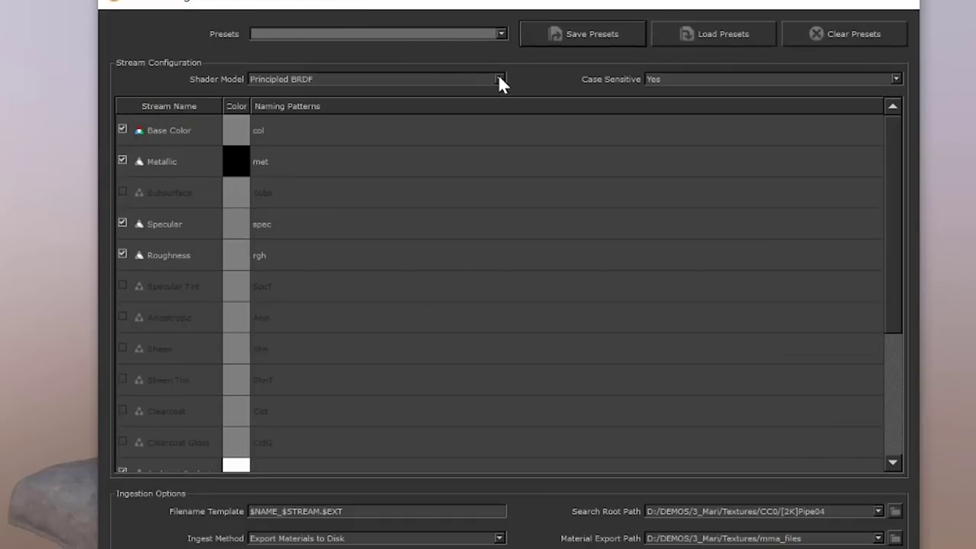
pyautogui.click(499, 81)
pyautogui.click(298, 54)
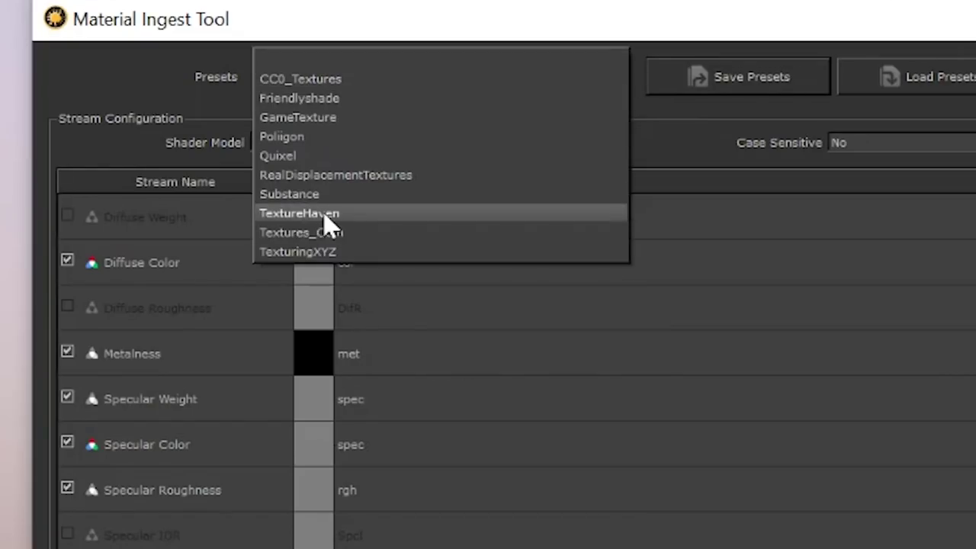
pyautogui.click(323, 215)
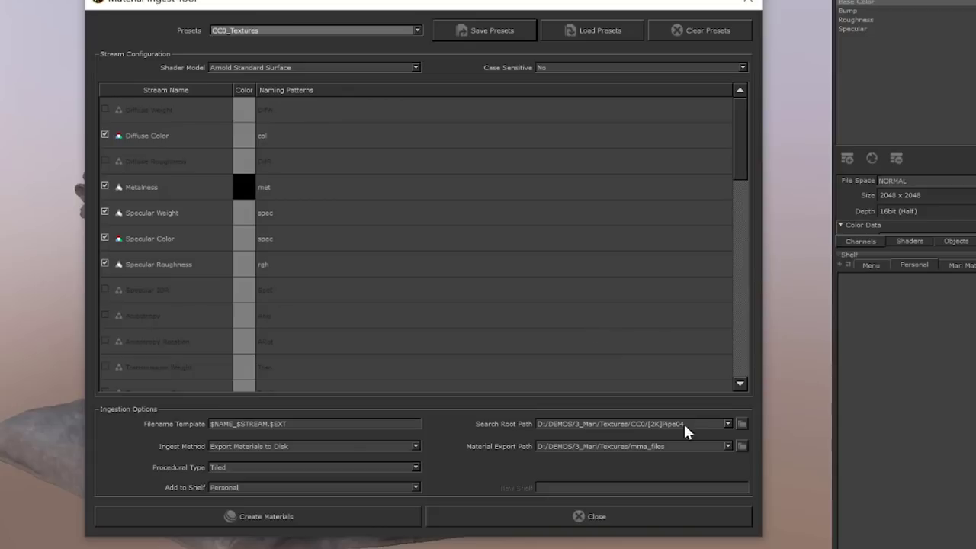
pyautogui.click(742, 426)
pyautogui.doubleClick(351, 148)
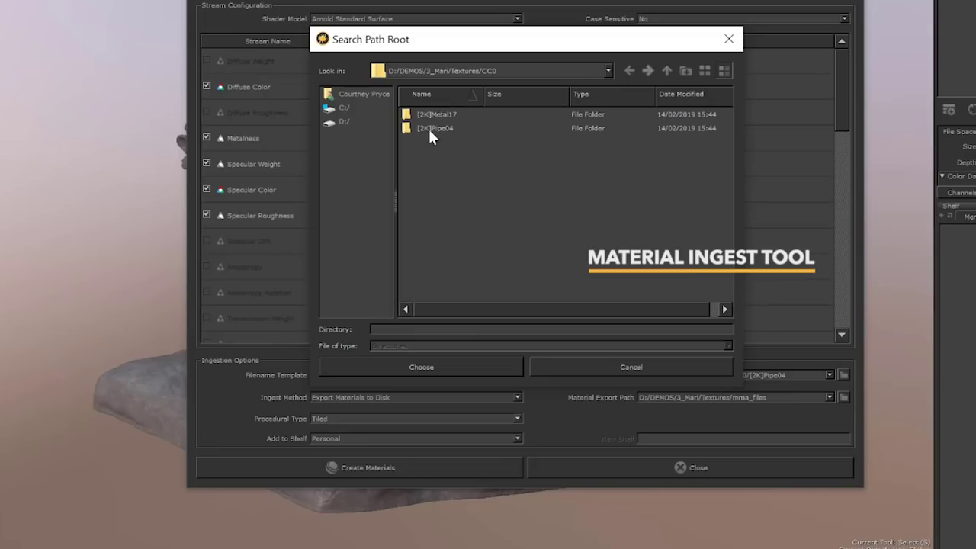
pyautogui.click(407, 363)
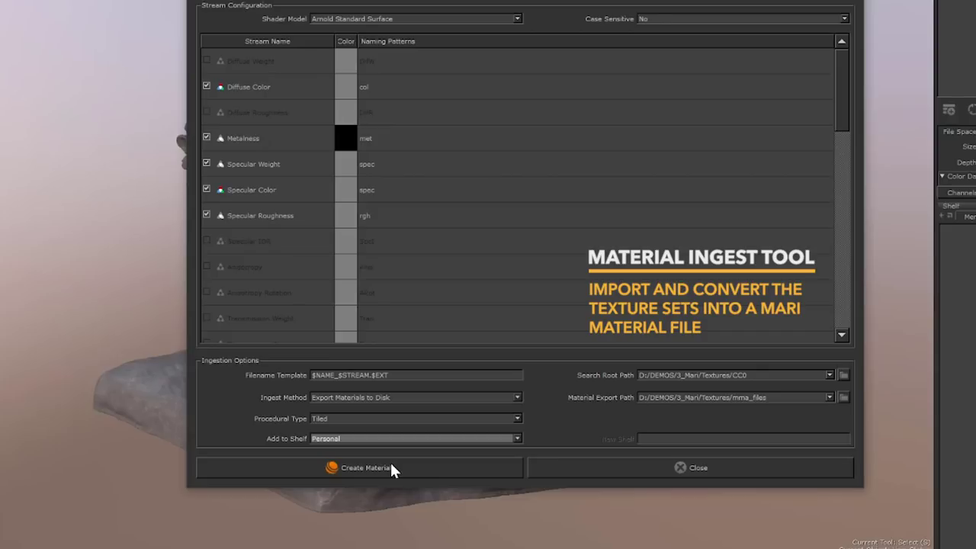
pyautogui.click(390, 466)
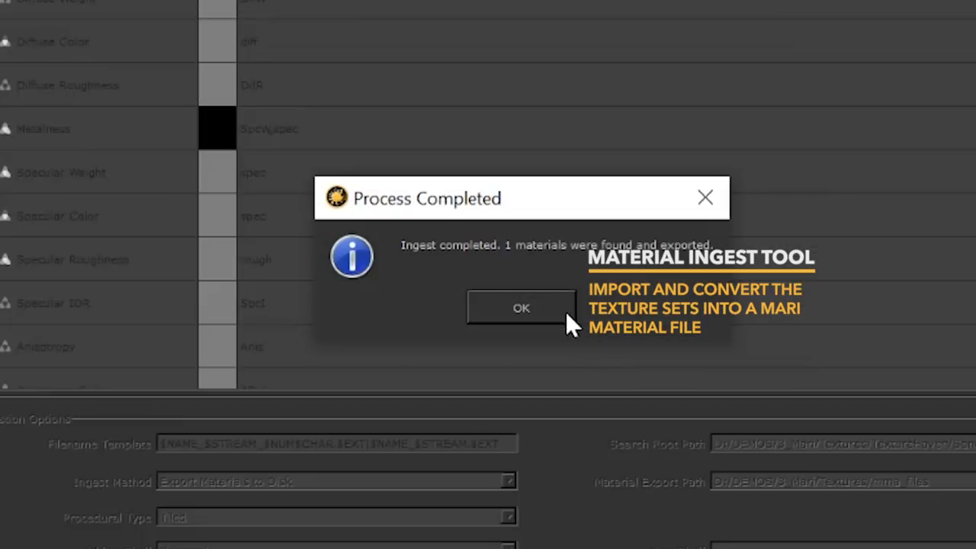
pyautogui.click(542, 306)
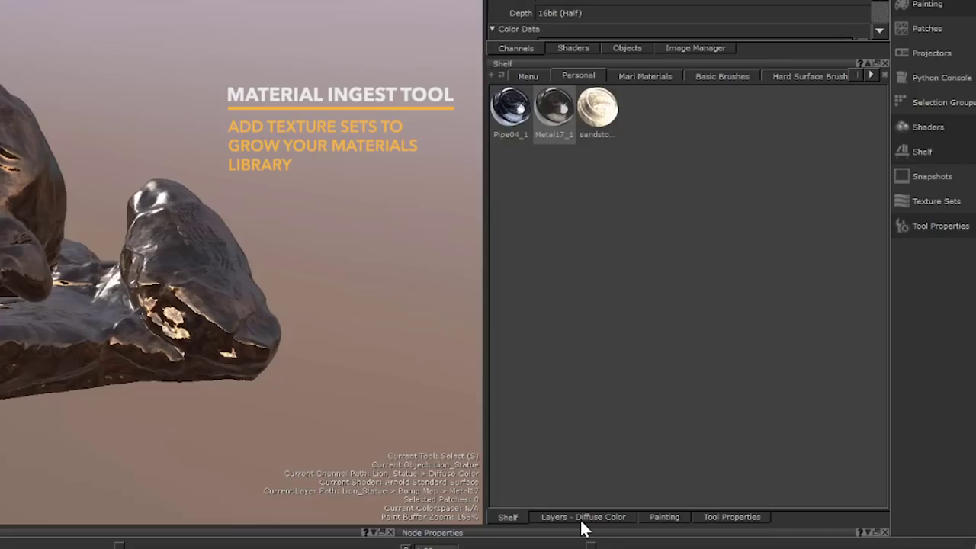
# Step: Add an Invert adjustment to the metalness, set tile repeat to 1.200 and rotate the tiling slightly
pyautogui.click(581, 520)
pyautogui.click(831, 390)
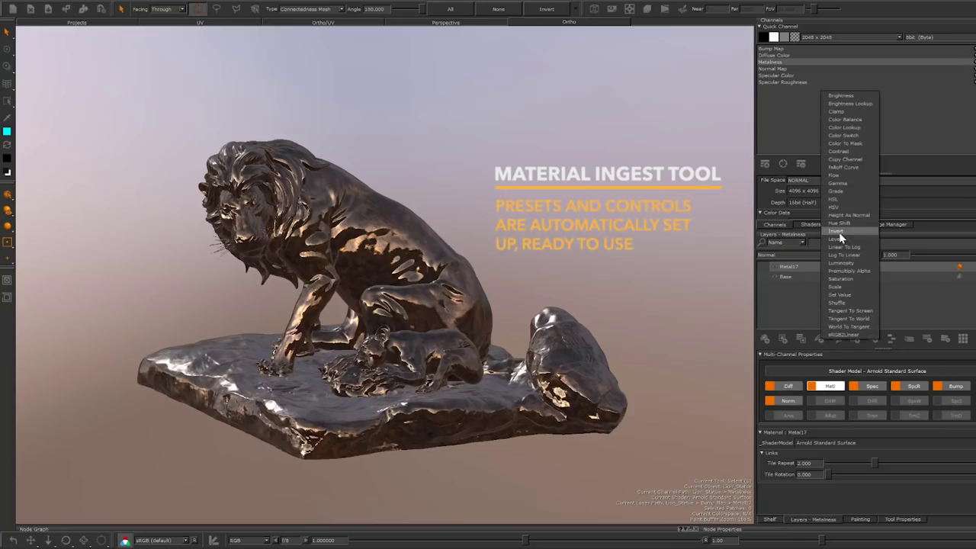
pyautogui.click(839, 232)
pyautogui.moveTo(877, 463); pyautogui.dragTo(839, 473)
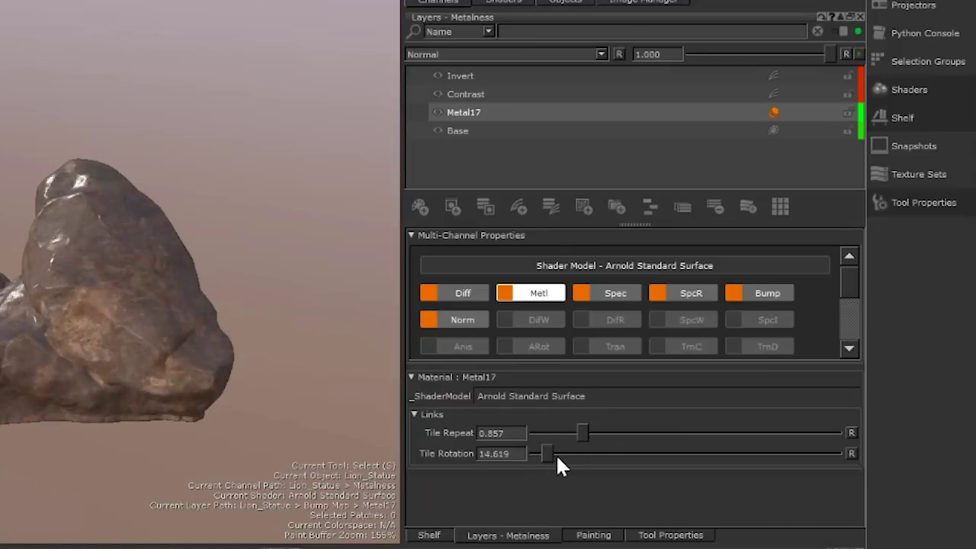
pyautogui.moveTo(556, 454); pyautogui.dragTo(545, 452)
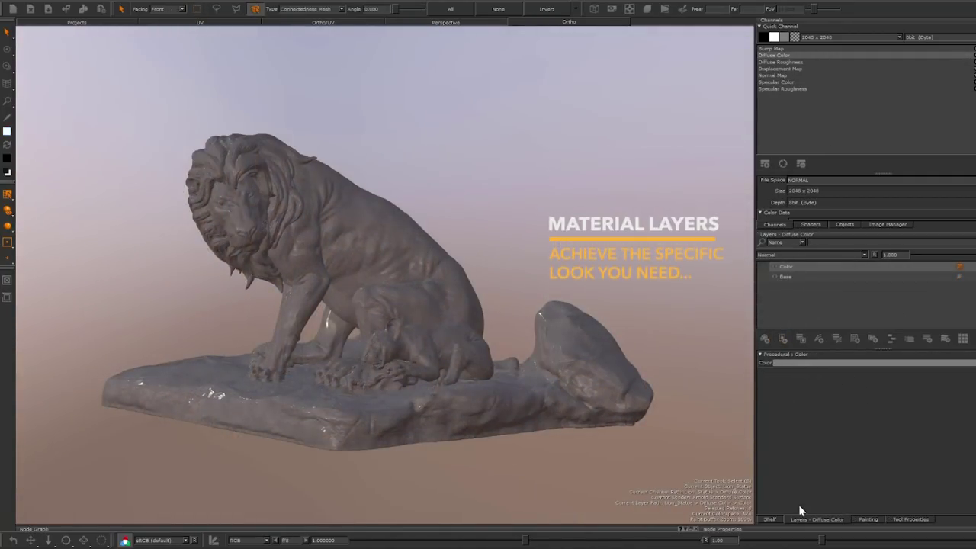
pyautogui.click(772, 519)
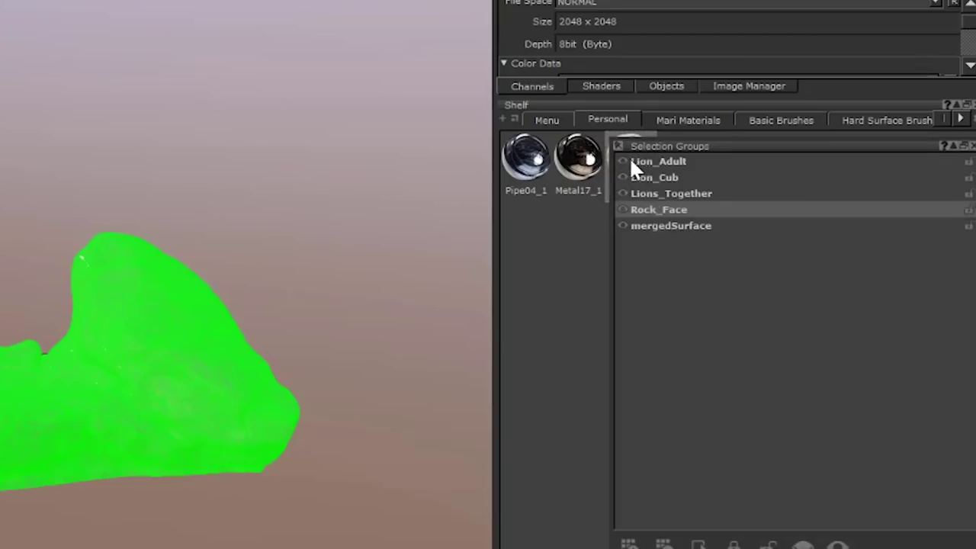
# Step: Apply sandstone and Metal17 to the statue, setting tile repeat 0.536 and rotation 89.543
pyautogui.moveTo(631, 161)
pyautogui.mouseDown()
pyautogui.moveTo(164, 396)
pyautogui.moveTo(130, 388)
pyautogui.mouseUp()
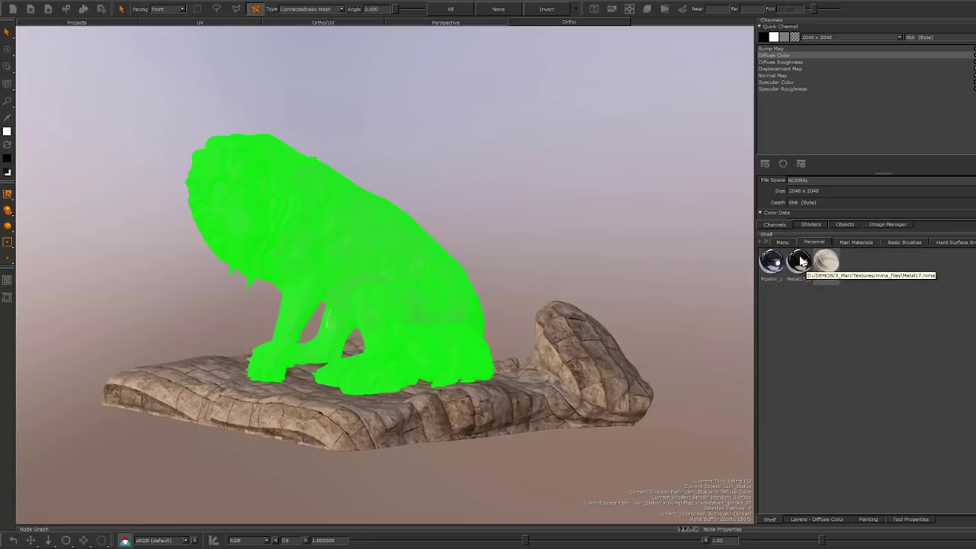
pyautogui.moveTo(437, 269); pyautogui.dragTo(439, 270)
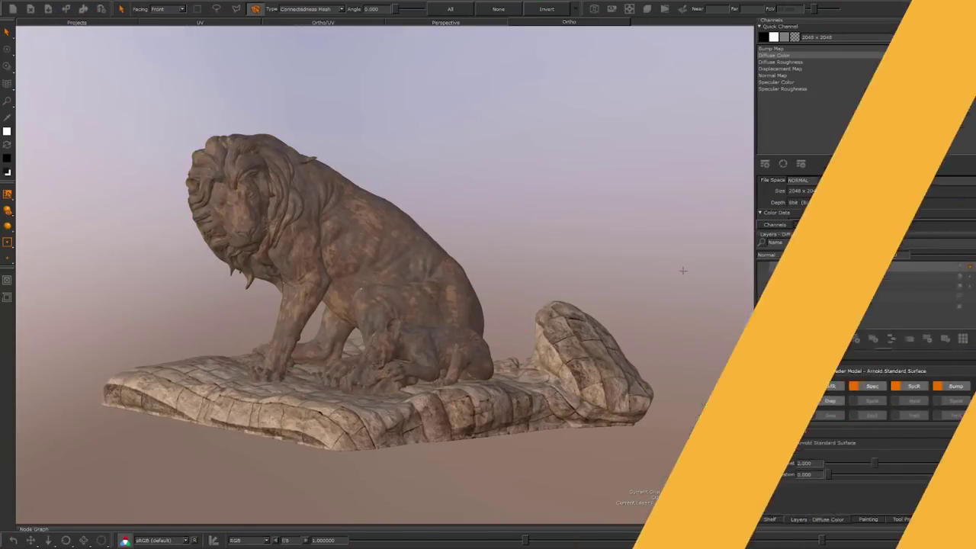
pyautogui.moveTo(875, 464); pyautogui.dragTo(911, 463)
pyautogui.moveTo(828, 474); pyautogui.dragTo(863, 474)
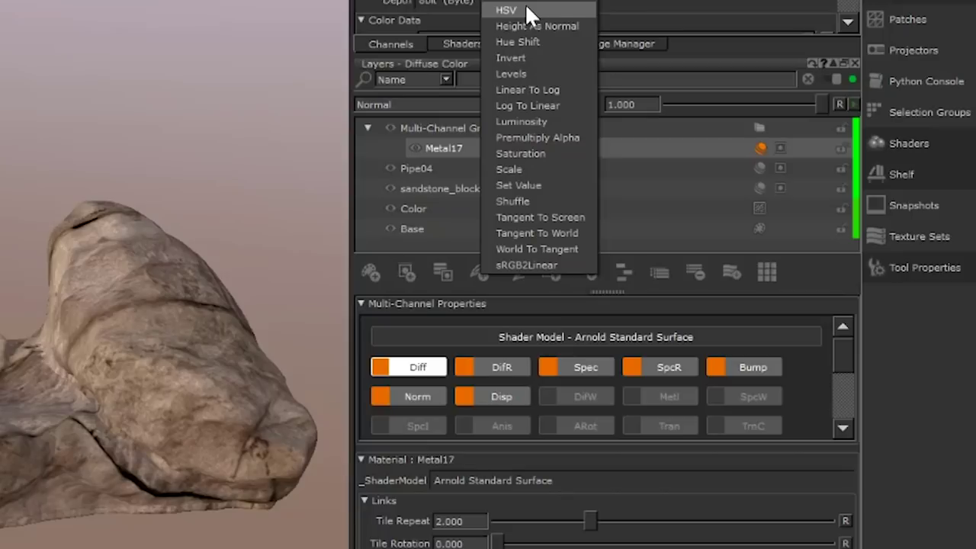
# Step: Add an HSV adjustment shifting the Metal17 hue, then tune the cloud mask blending the metal
pyautogui.click(525, 6)
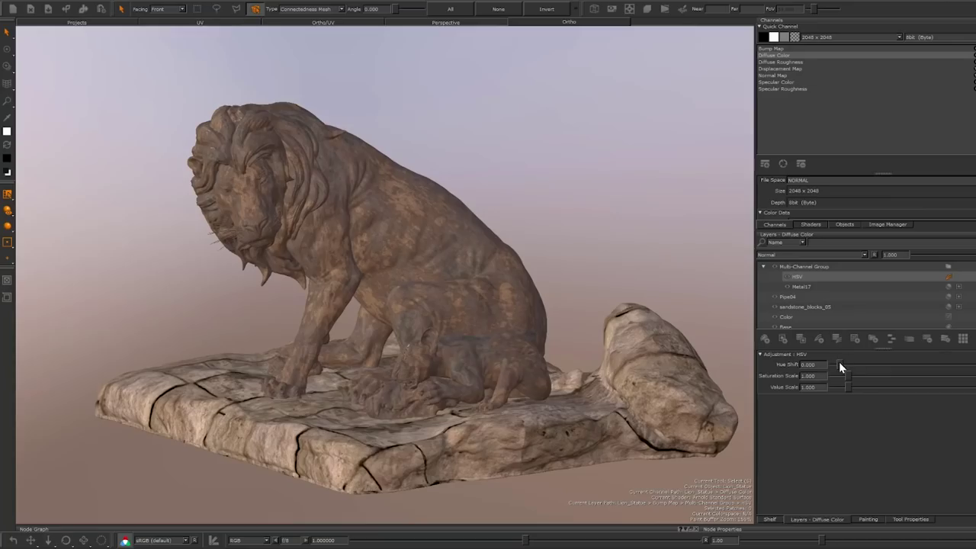
pyautogui.moveTo(839, 362)
pyautogui.mouseDown()
pyautogui.moveTo(921, 360)
pyautogui.moveTo(839, 363)
pyautogui.mouseUp()
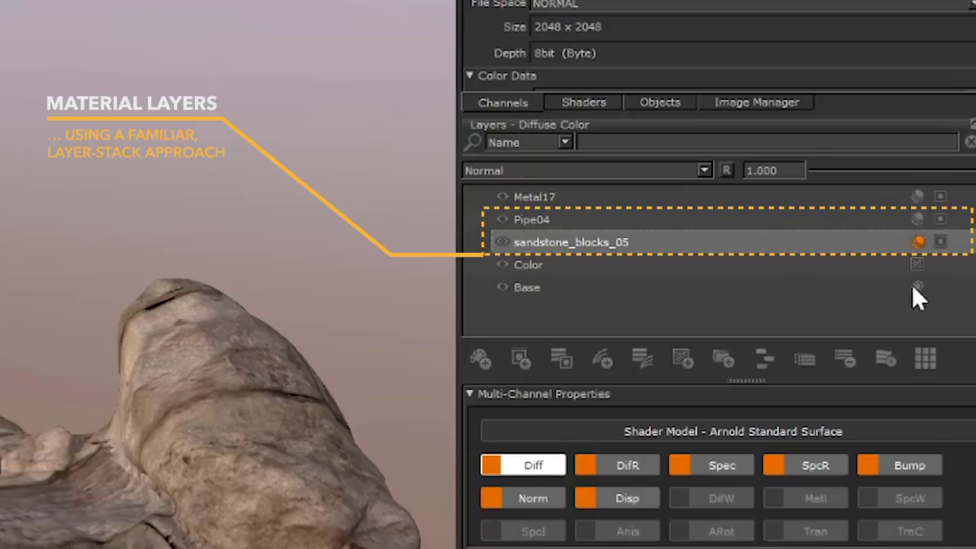
pyautogui.click(564, 197)
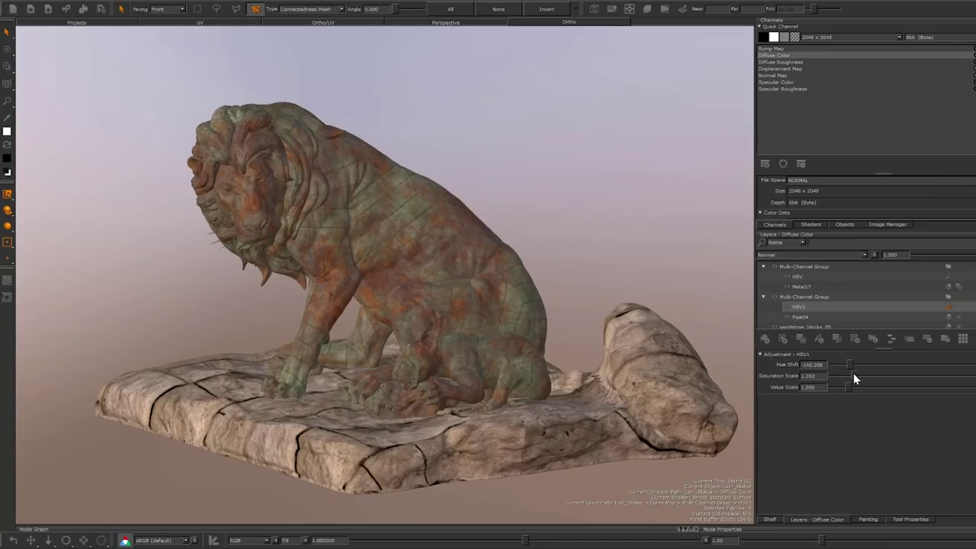
pyautogui.moveTo(853, 375); pyautogui.dragTo(849, 379)
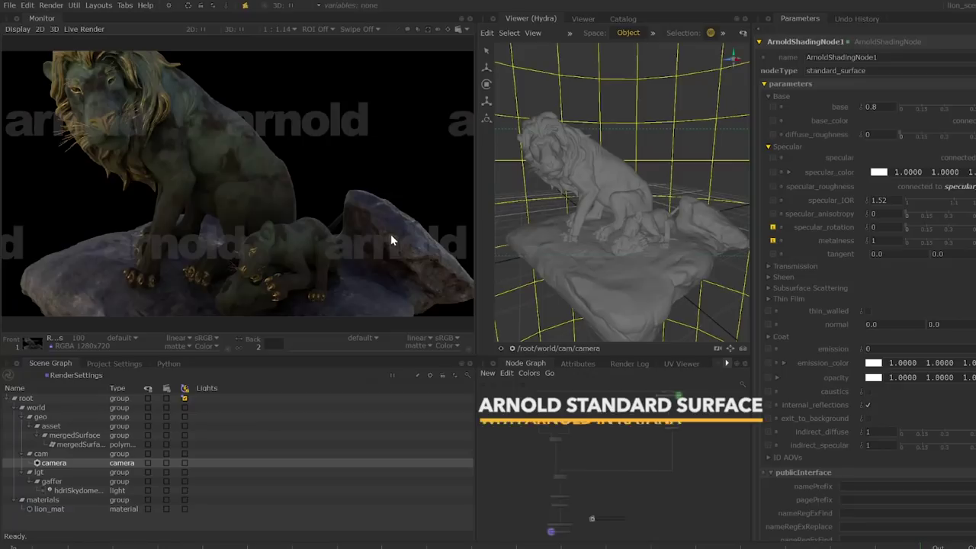
# Step: Zoom the Katana Monitor in on the lion's face during the live Arnold render
pyautogui.scroll(3, 150, 142)
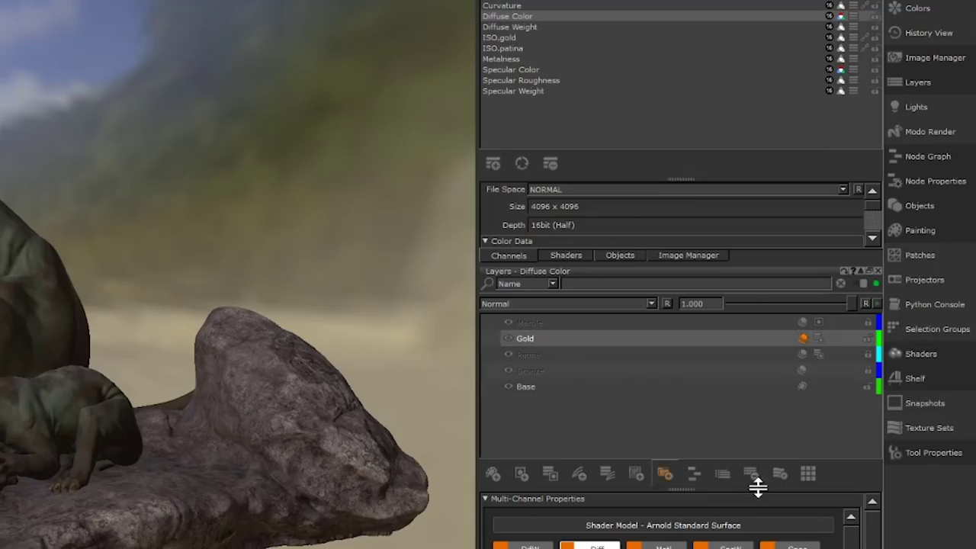
# Step: Wrap the Gold layer in a Multi-Channel Group and add an HSV adjustment inside it
pyautogui.click(780, 473)
pyautogui.click(809, 486)
pyautogui.click(578, 473)
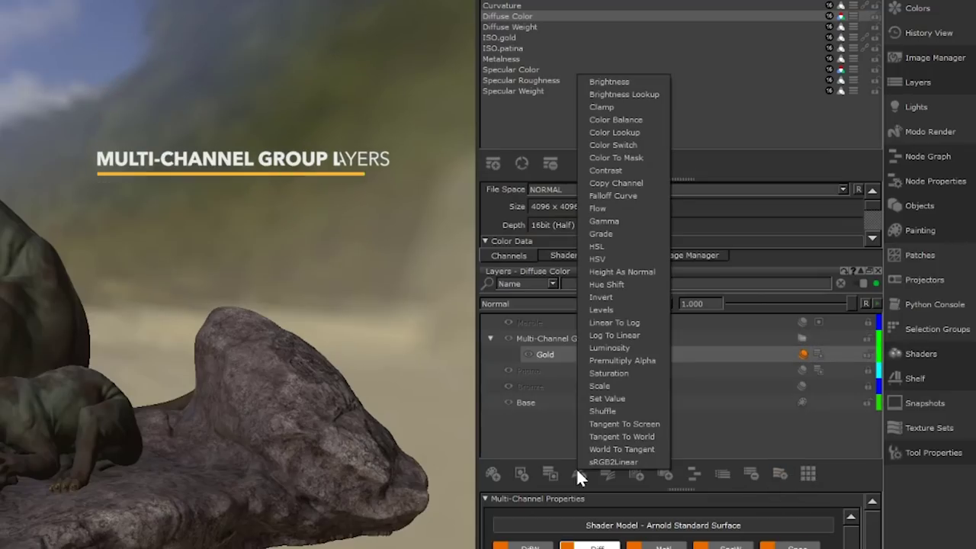
pyautogui.click(594, 261)
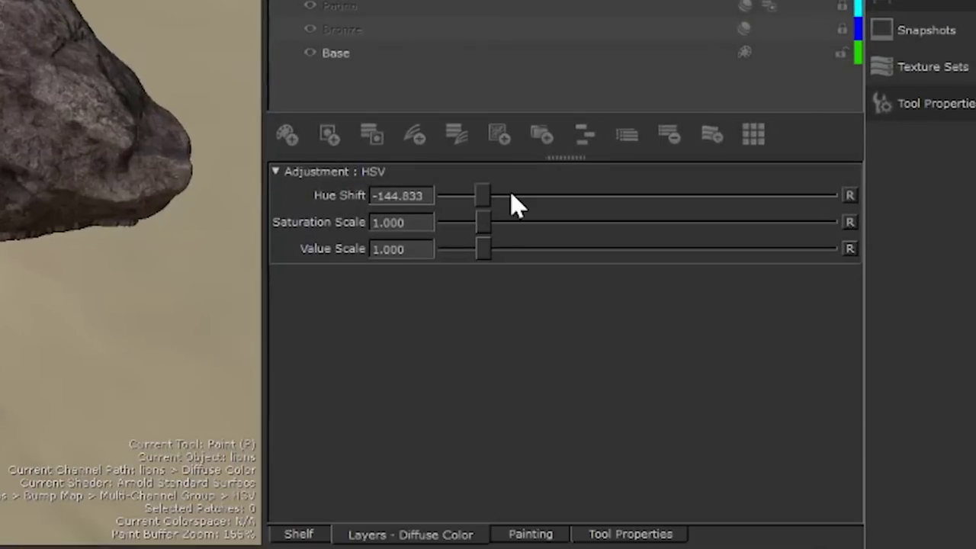
# Step: Shift the gold's hue, then add a Grade adjustment above Gold with lowered gain
pyautogui.moveTo(510, 191); pyautogui.dragTo(456, 192)
pyautogui.click(456, 197)
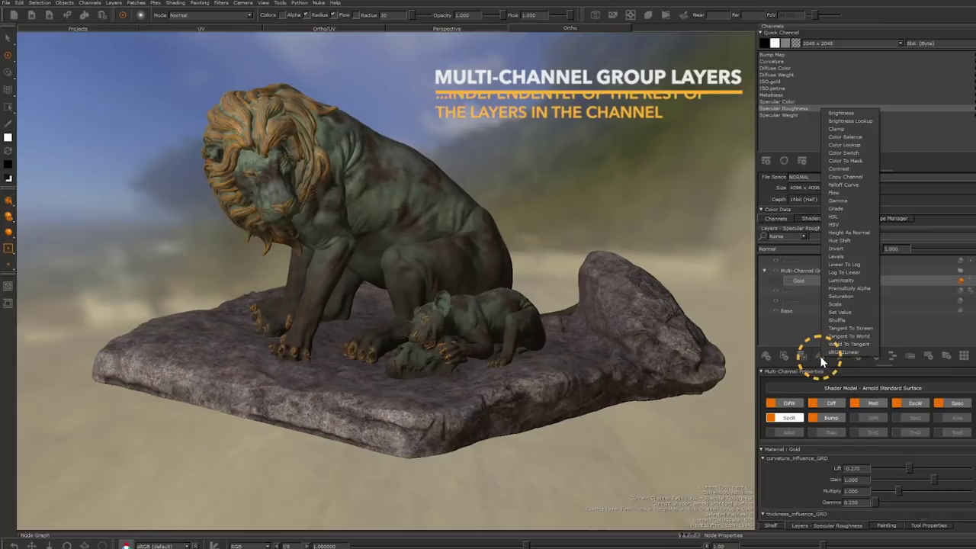
pyautogui.click(837, 208)
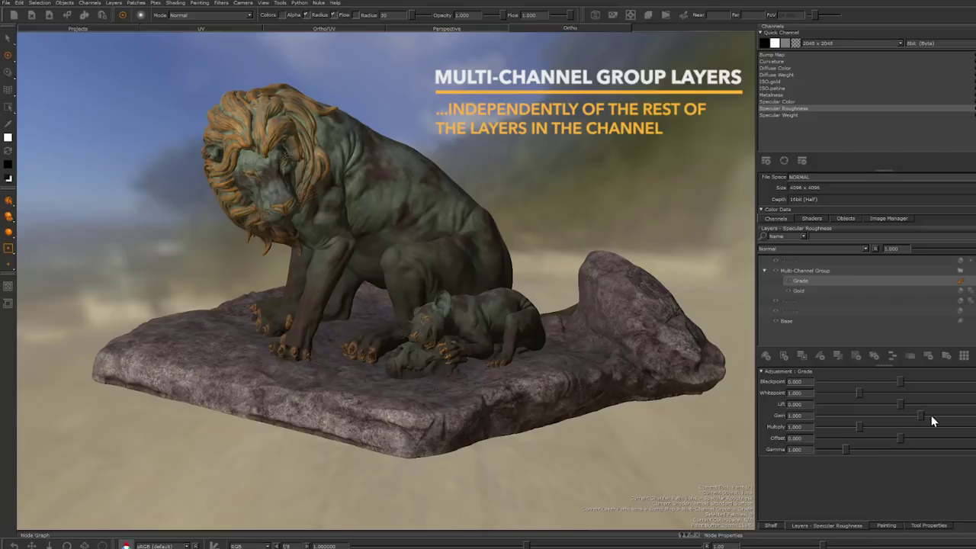
pyautogui.click(884, 415)
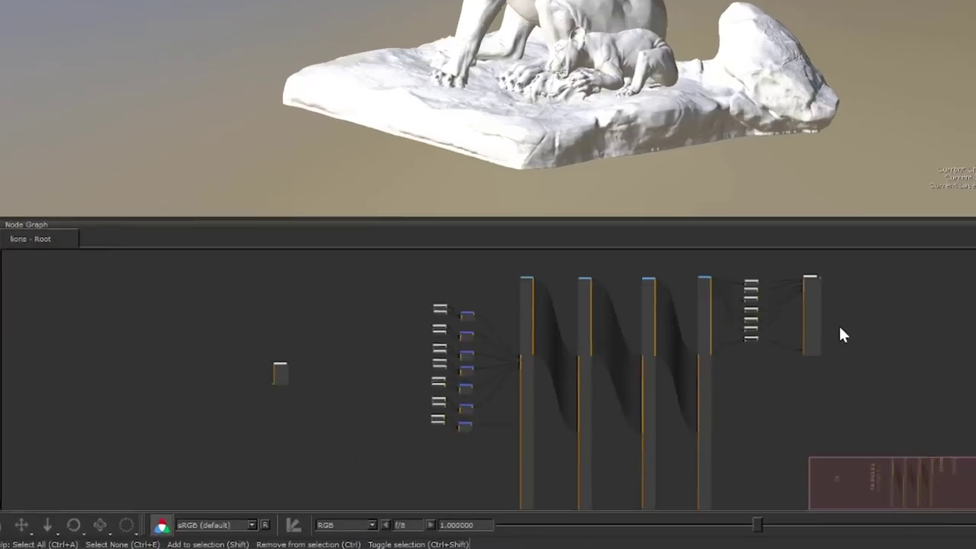
# Step: Wire MASK_PatinaGold and MASK_BronzePatina into the Merge Mask inputs, then reposition MASK_BronzePatina
pyautogui.scroll(10, 858, 343)
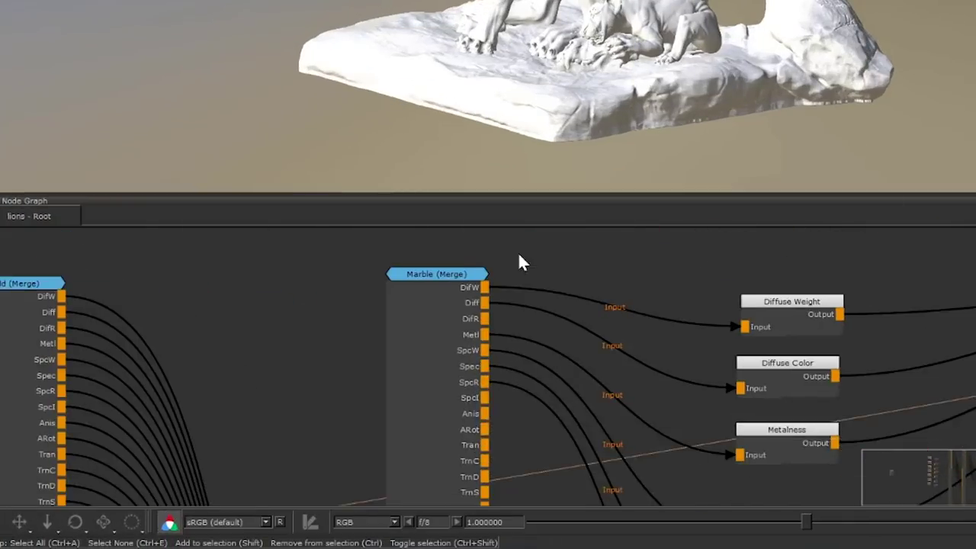
pyautogui.moveTo(519, 262); pyautogui.dragTo(580, 234, button='middle')
pyautogui.moveTo(847, 290); pyautogui.dragTo(728, 284, button='middle')
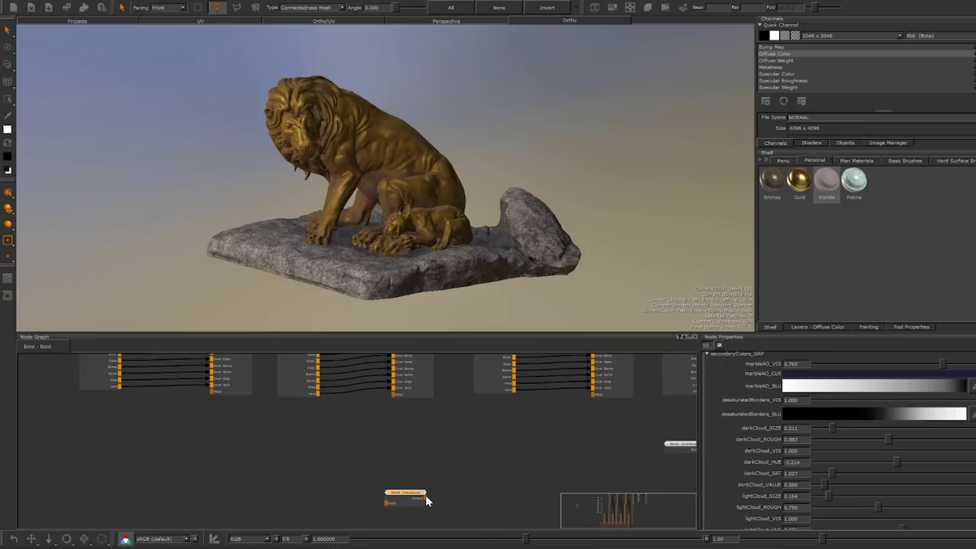
pyautogui.moveTo(425, 495); pyautogui.dragTo(594, 395)
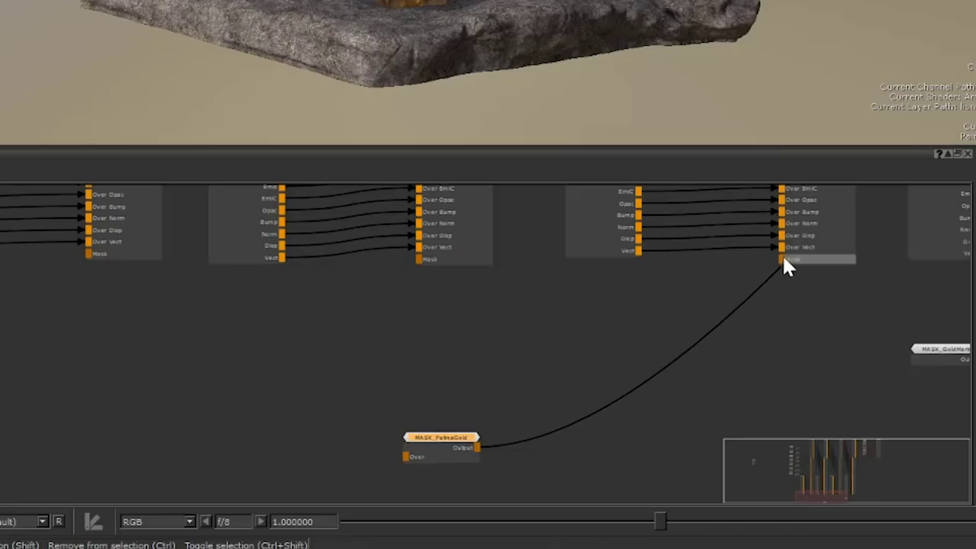
pyautogui.moveTo(788, 264); pyautogui.dragTo(785, 262)
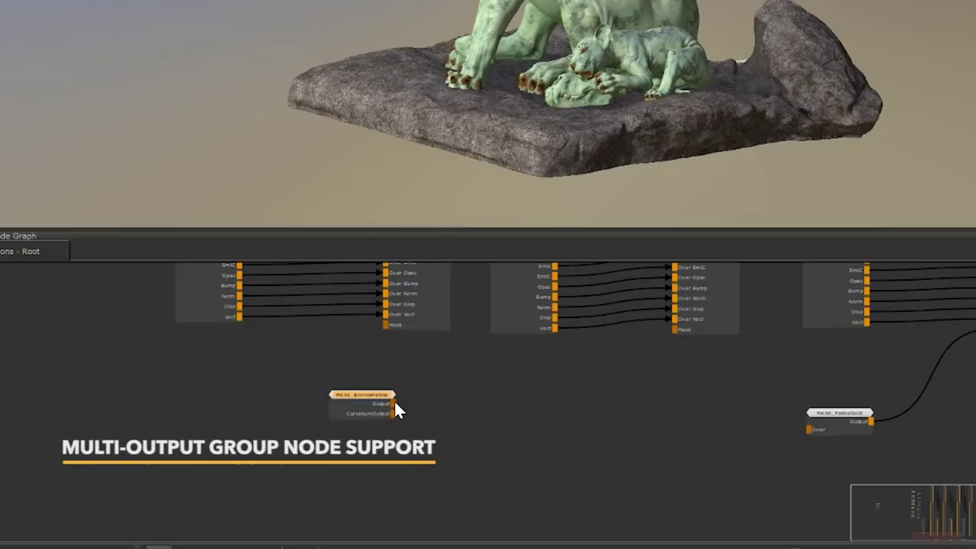
pyautogui.moveTo(393, 404); pyautogui.dragTo(673, 330)
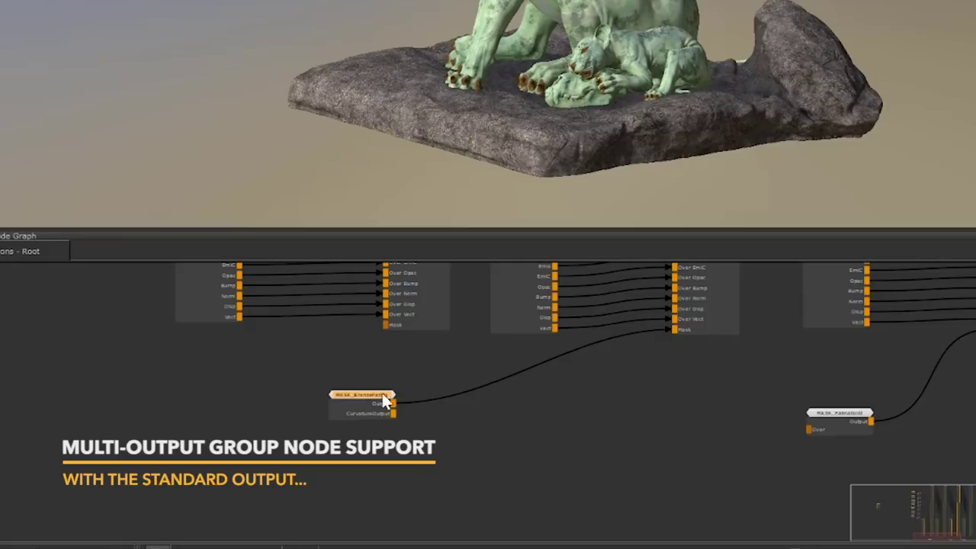
pyautogui.moveTo(383, 396); pyautogui.dragTo(546, 405)
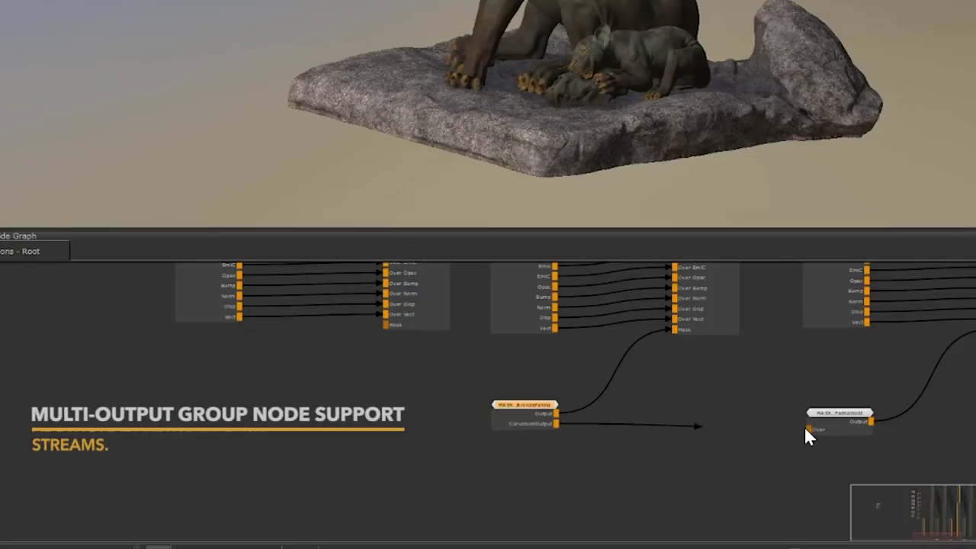
# Step: Connect CurvatureOutput to the MASK_Patina node's input
pyautogui.moveTo(803, 426); pyautogui.dragTo(810, 426)
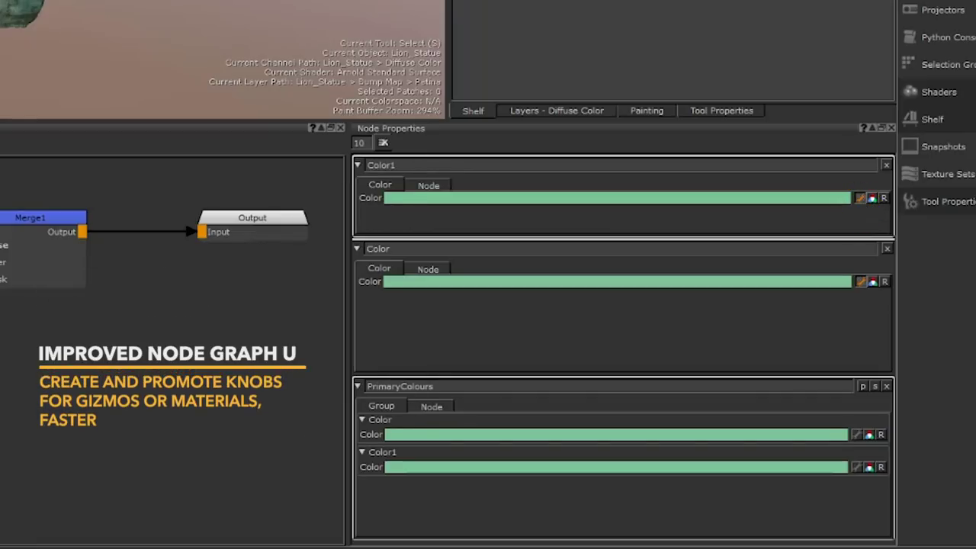
# Step: Promote Color2 onto the PrimaryColours group and check it in the group's sub-graph
pyautogui.moveTo(850, 199); pyautogui.dragTo(140, 374)
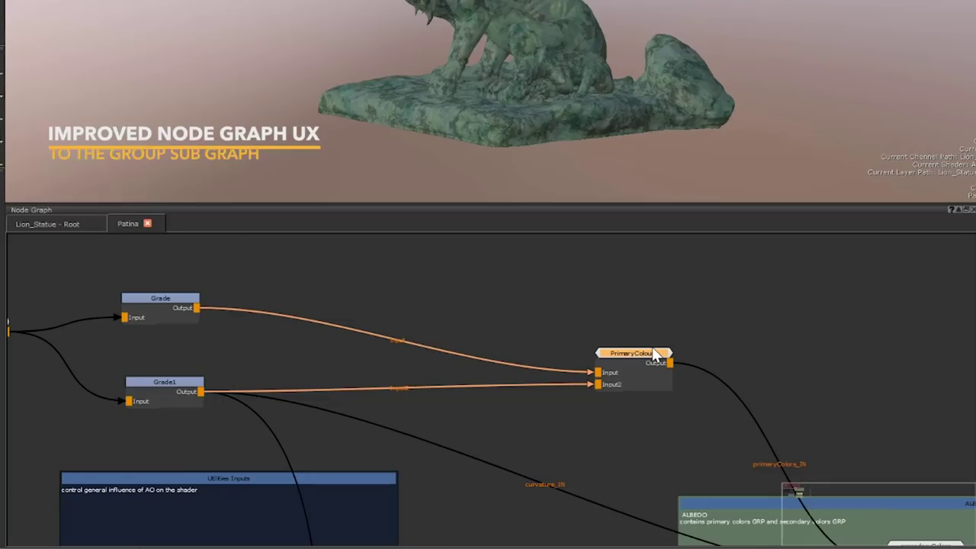
pyautogui.doubleClick(652, 352)
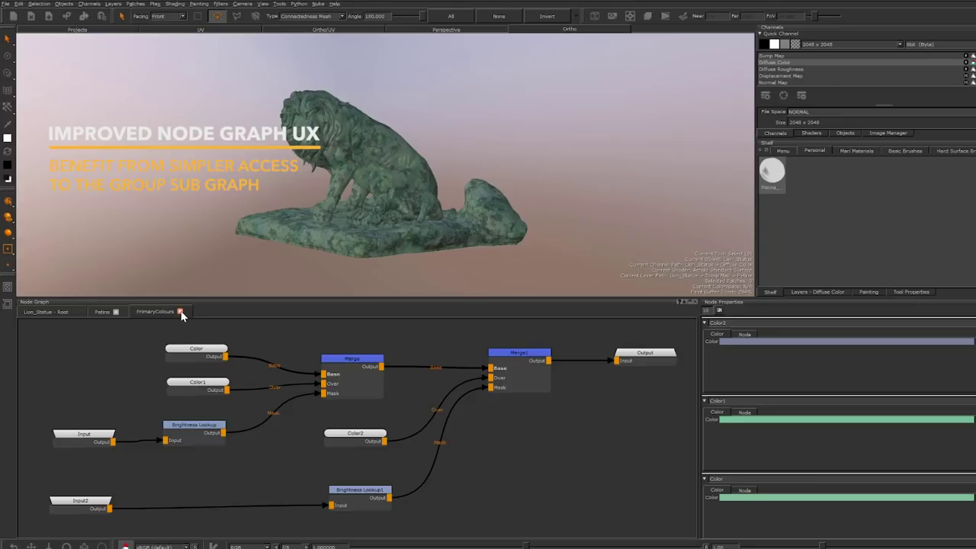
pyautogui.click(180, 312)
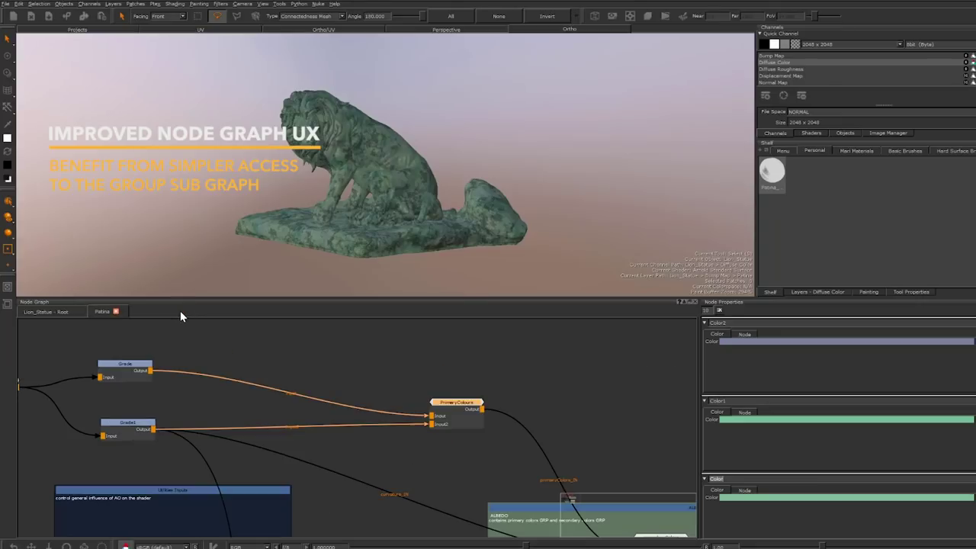
# Step: Show the PrimaryColours group's properties and move the Multi Channel Merge node up
pyautogui.click(461, 397)
pyautogui.click(467, 406)
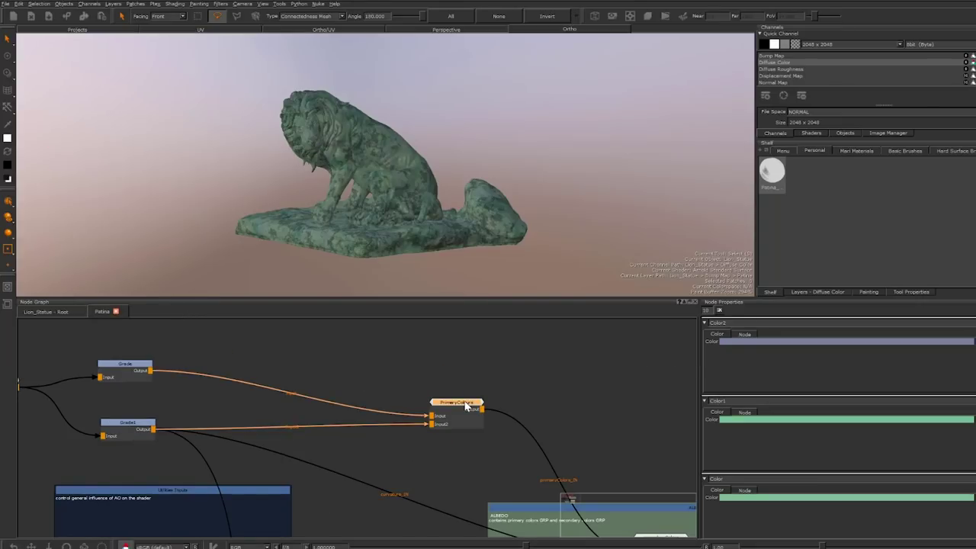
pyautogui.doubleClick(467, 406)
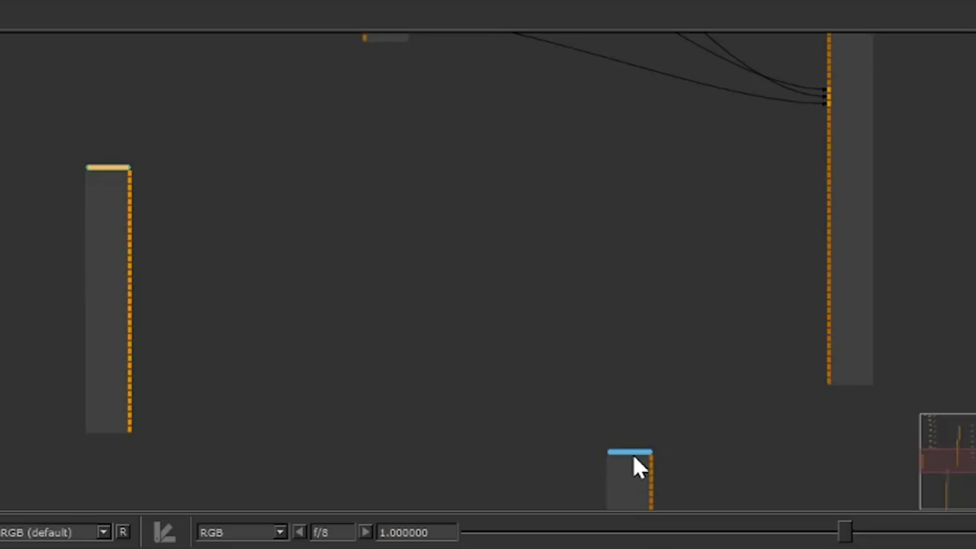
pyautogui.moveTo(633, 454)
pyautogui.mouseDown()
pyautogui.moveTo(592, 142)
pyautogui.moveTo(608, 110)
pyautogui.mouseUp()
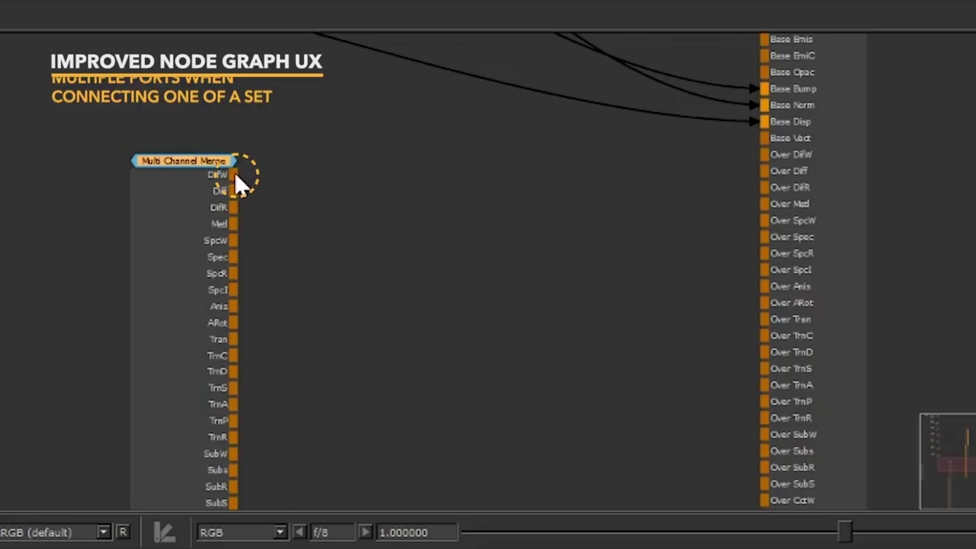
# Step: Auto-connect all merge outputs to the Over inputs and all Patina outputs to the Base inputs
pyautogui.moveTo(234, 174); pyautogui.dragTo(751, 158)
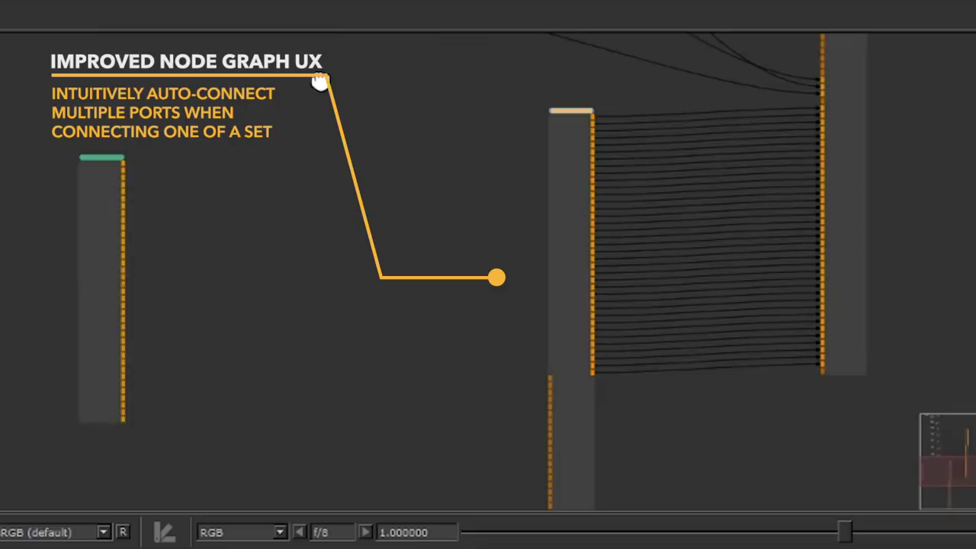
pyautogui.moveTo(348, 129); pyautogui.dragTo(649, 93)
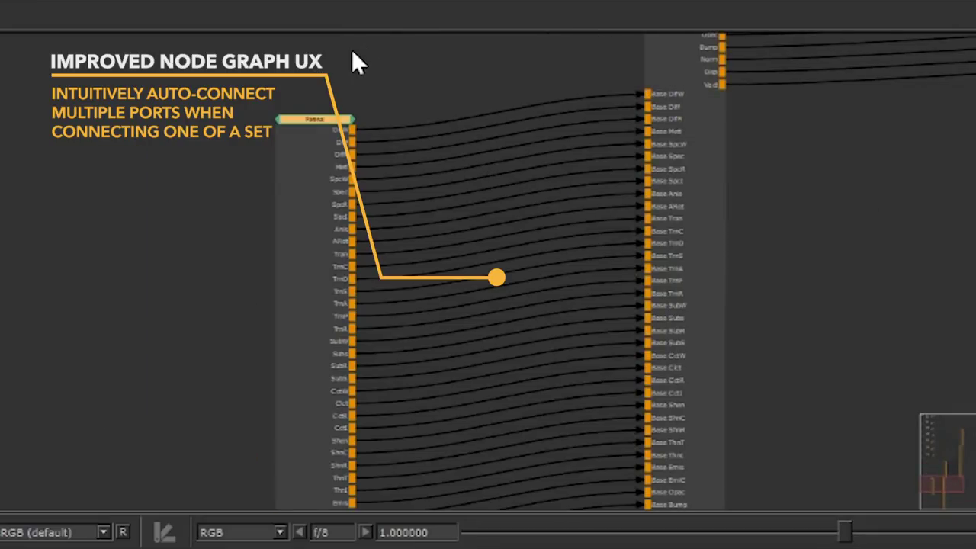
pyautogui.moveTo(399, 194); pyautogui.dragTo(367, 157)
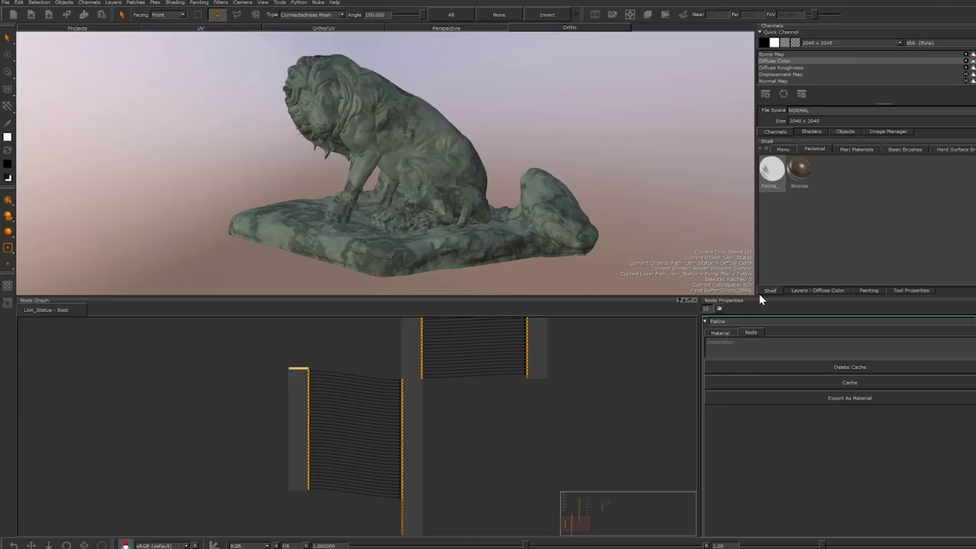